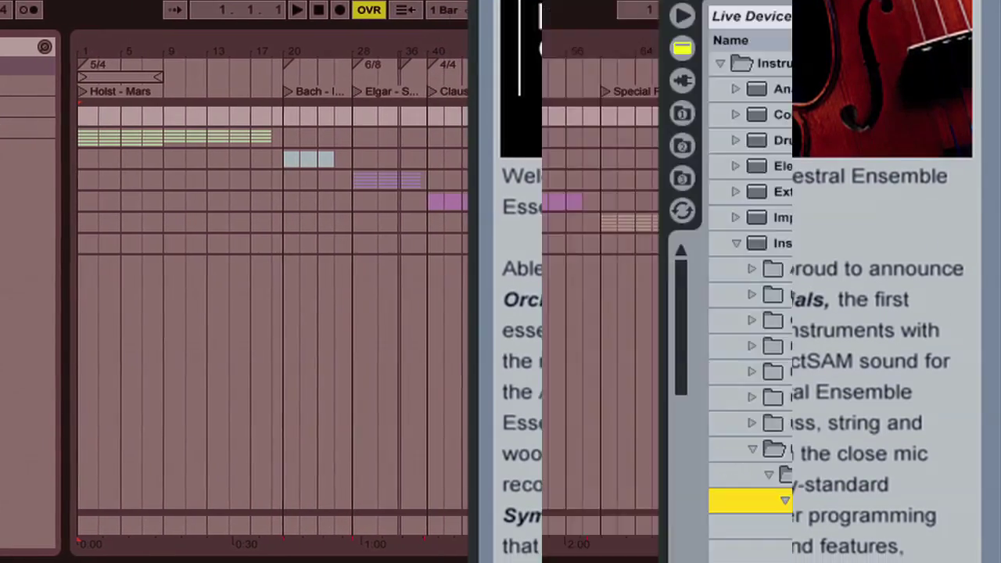
# Scroll the OEE browser folders and select the String Section and Woodwind Section folders
pyautogui.scroll(-5, 639, 362)
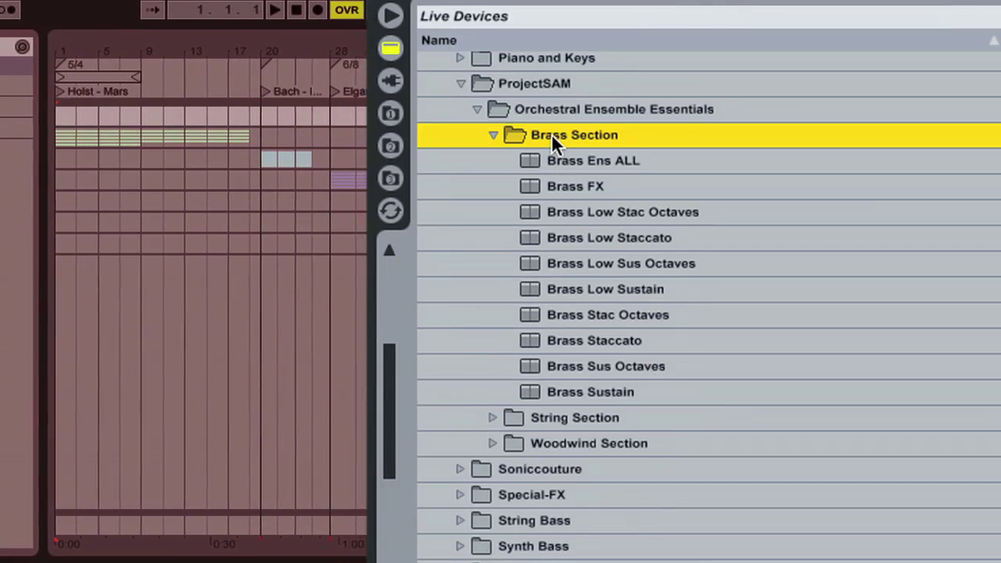
pyautogui.click(578, 412)
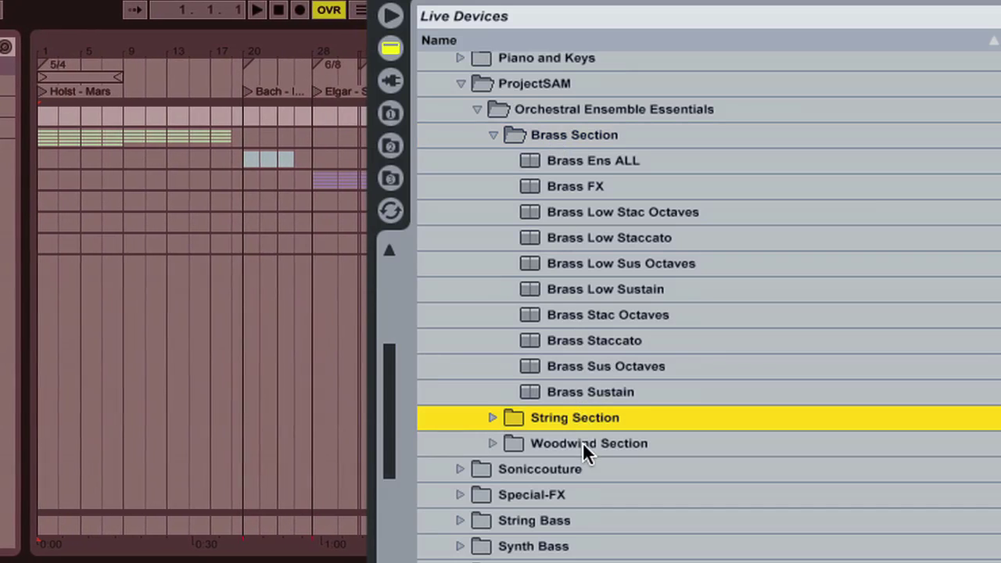
pyautogui.click(582, 442)
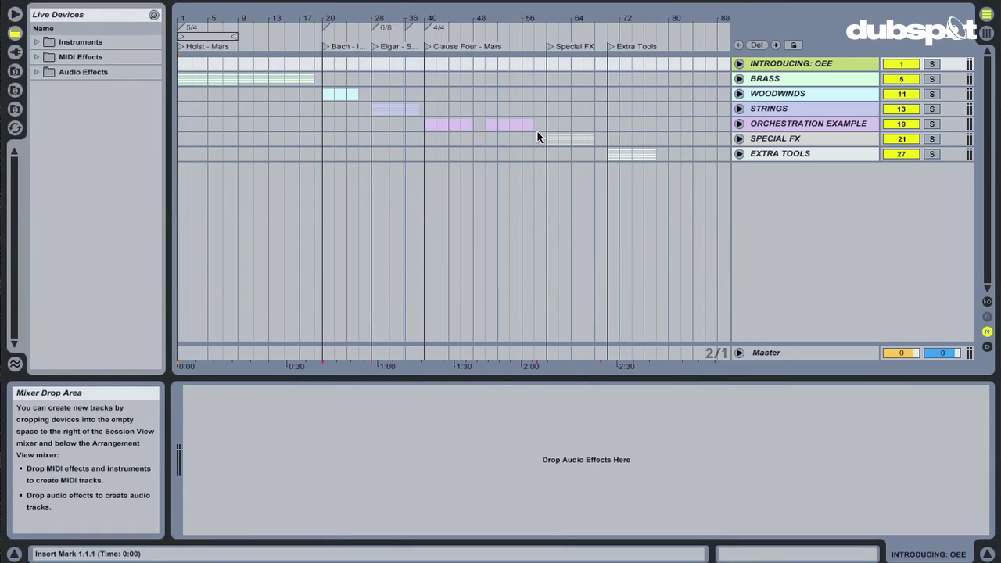
# Show the desktop ProjectSAM - OEE folder in a widened file browser and check the Live Pack's options
pyautogui.click(15, 111)
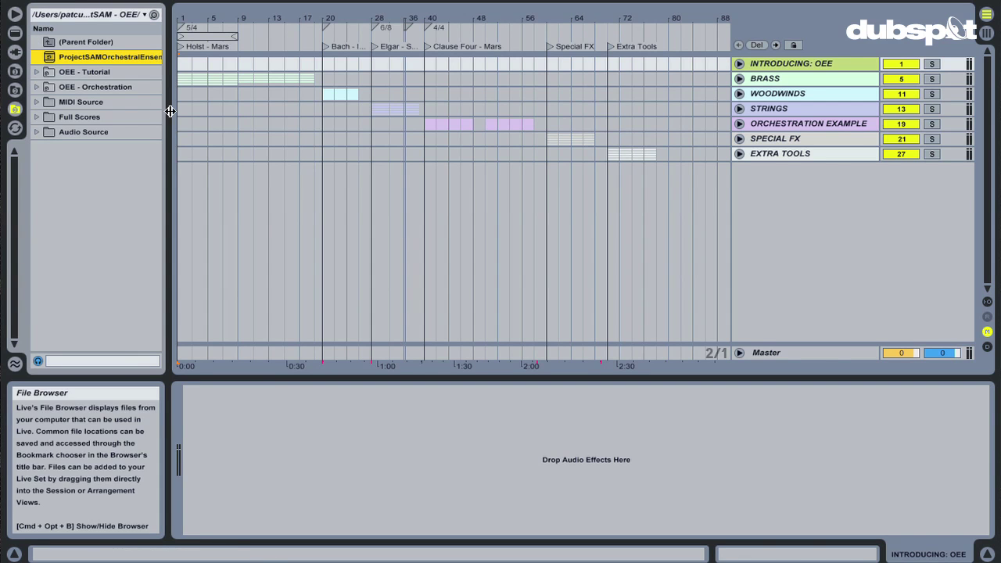
pyautogui.moveTo(175, 111); pyautogui.dragTo(500, 111)
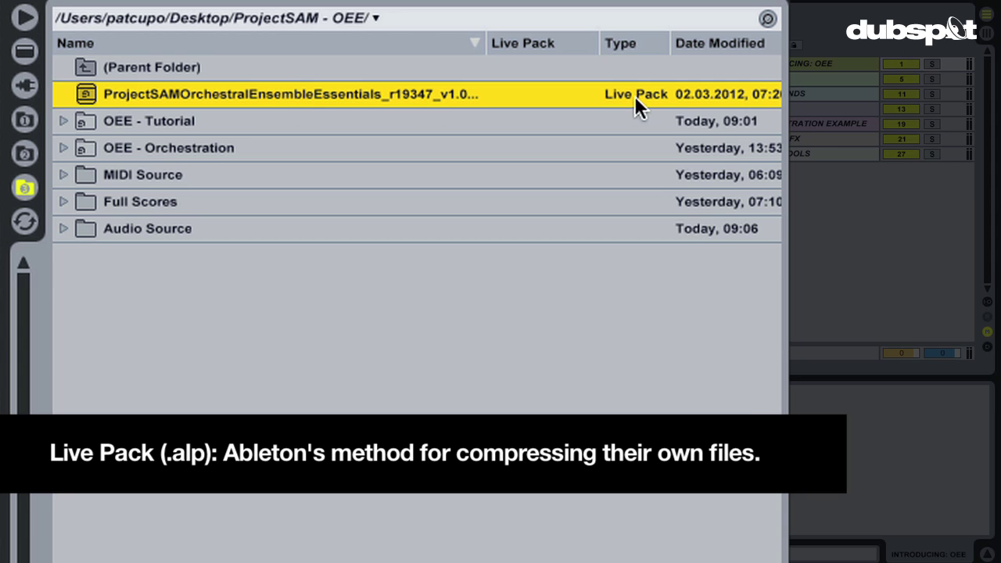
pyautogui.rightClick(242, 92)
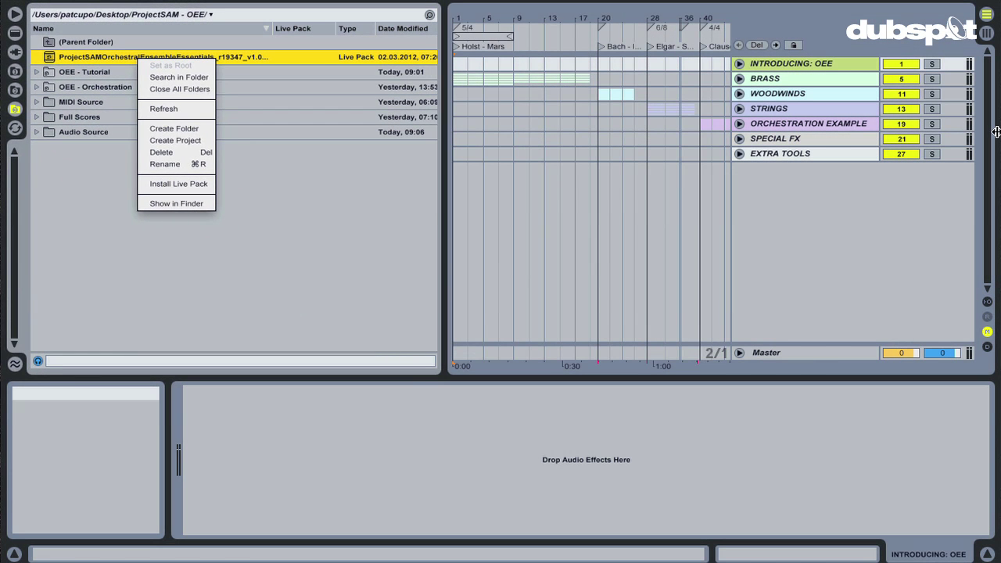
pyautogui.click(997, 132)
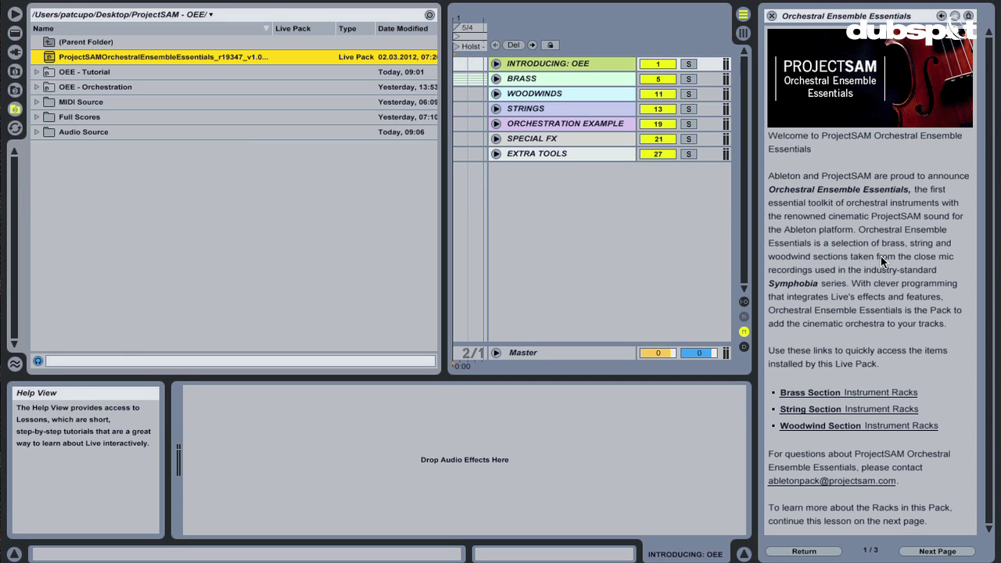
# Page forward through the OEE lesson to its last page and back to the first
pyautogui.click(937, 551)
pyautogui.click(937, 551)
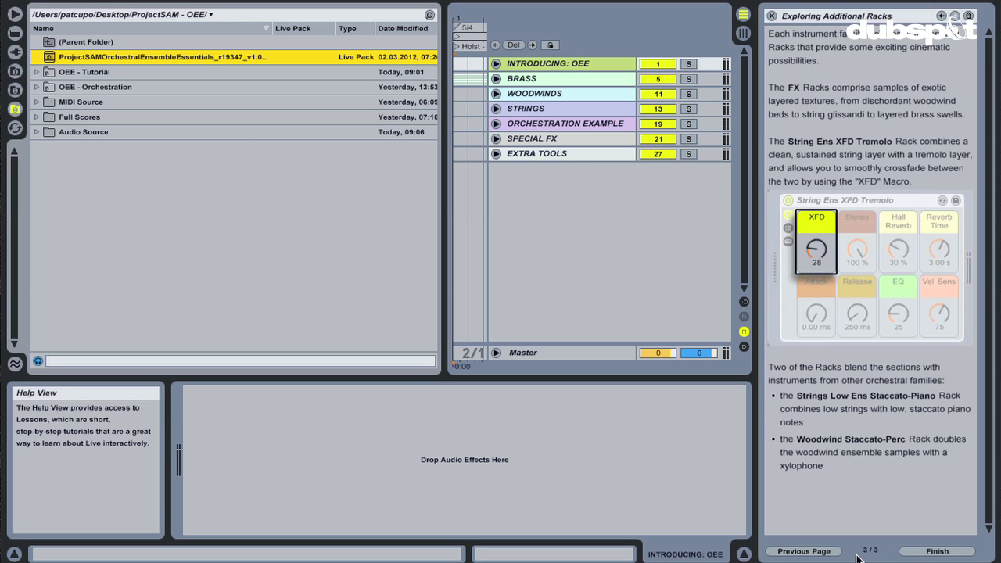
pyautogui.click(820, 554)
pyautogui.click(814, 553)
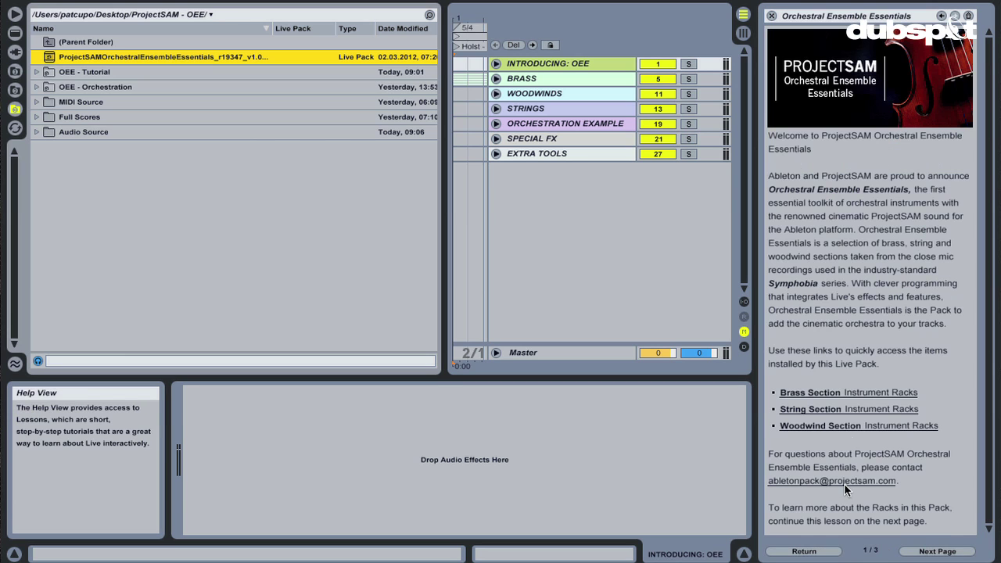
# Jump to the Brass Section racks, view the String and Woodwind folders, then collapse Brass
pyautogui.click(858, 394)
pyautogui.scroll(-3, 165, 221)
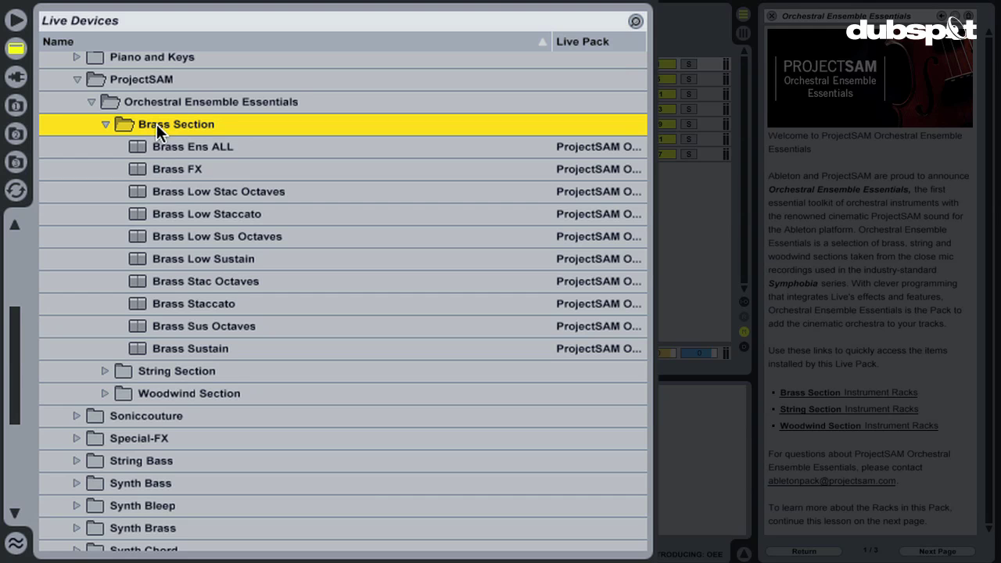
pyautogui.click(180, 370)
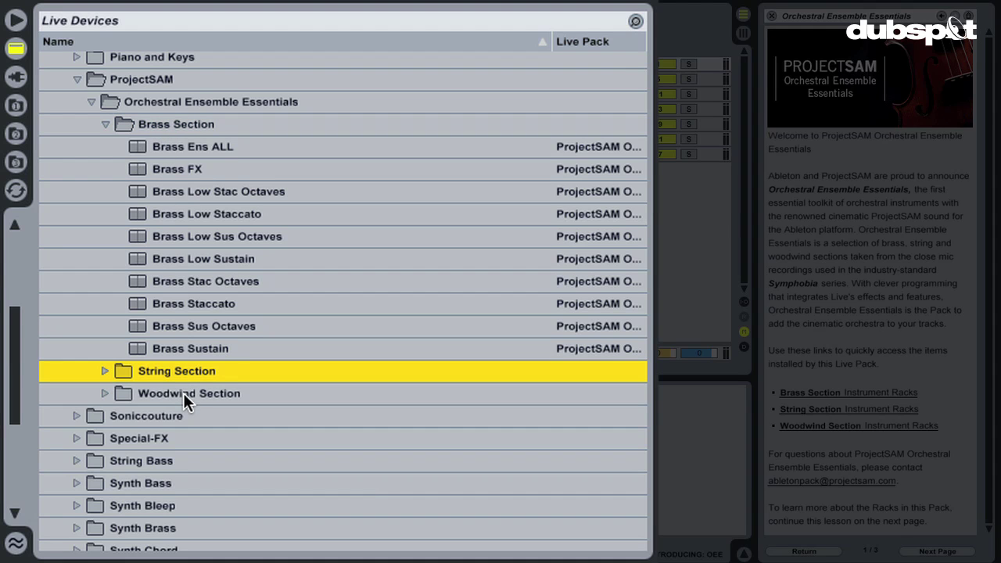
pyautogui.click(183, 394)
pyautogui.click(101, 121)
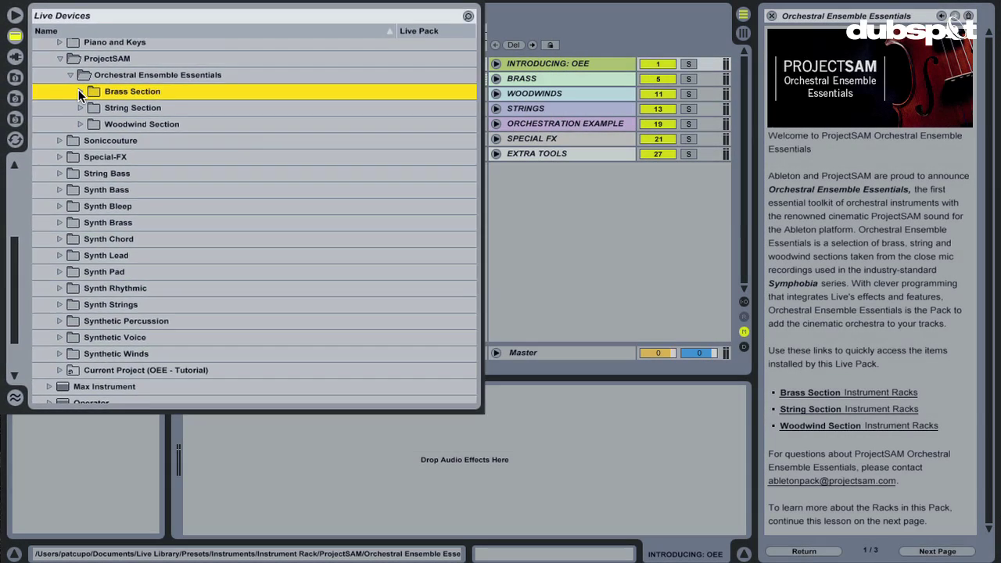
pyautogui.press('super+comma')
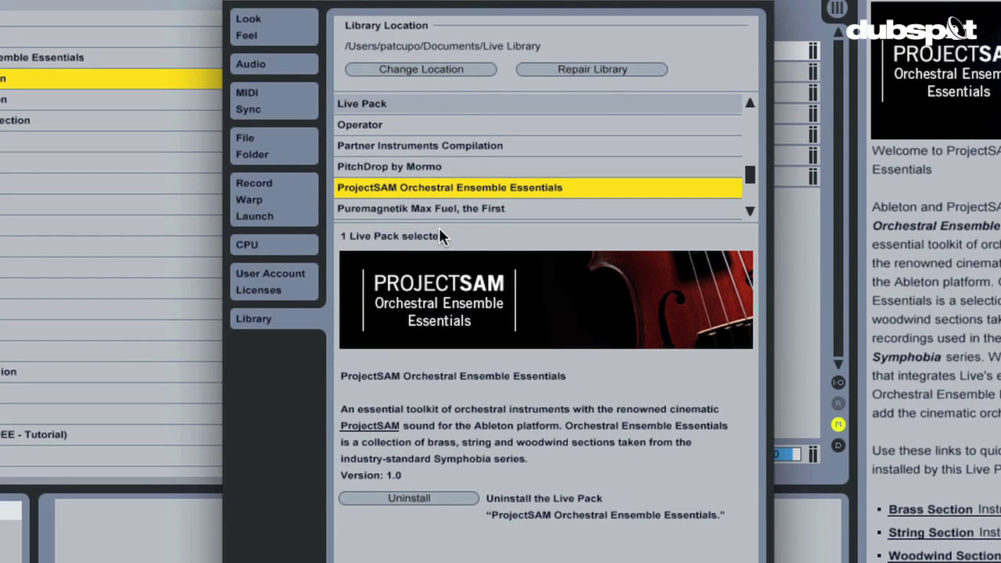
pyautogui.press('super+comma')
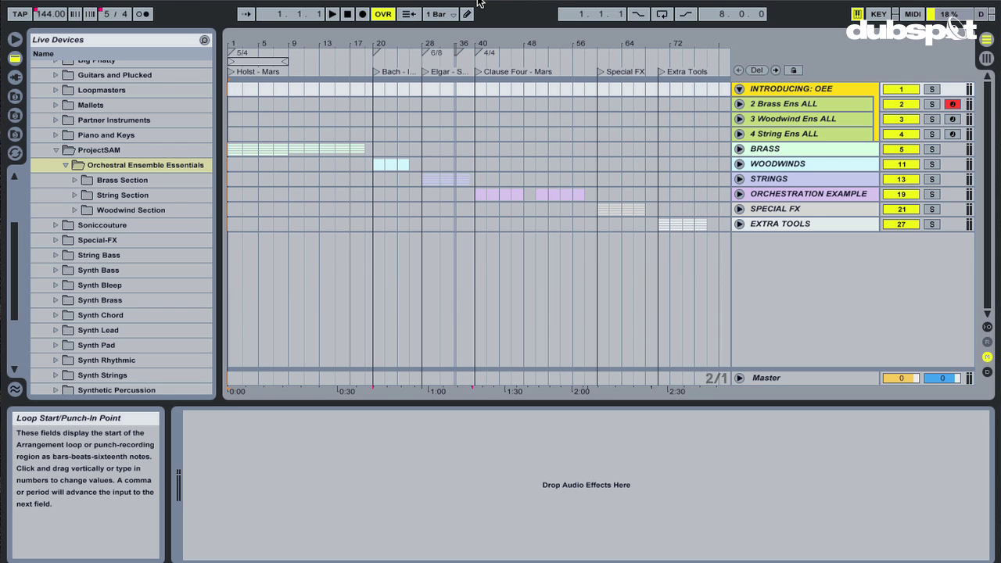
# Select the Brass Ens ALL rack and raise its Playing Style through about 39 and 83 to 127
pyautogui.click(772, 104)
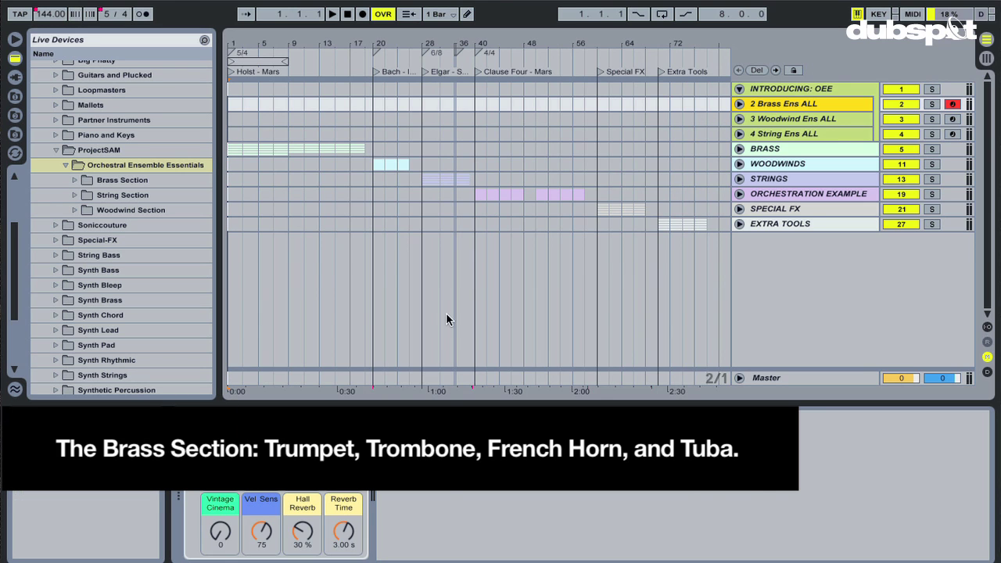
pyautogui.click(322, 418)
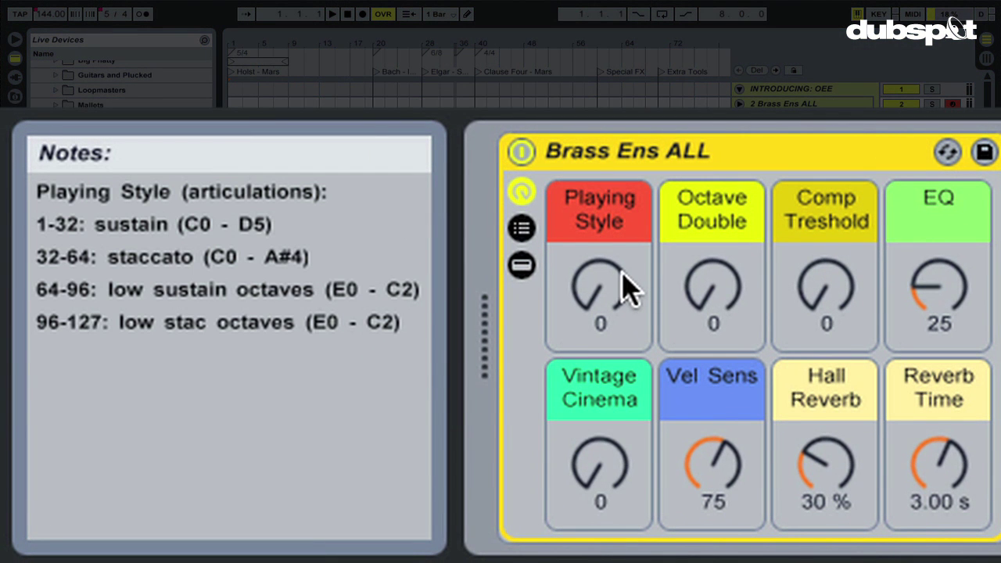
pyautogui.click(628, 287)
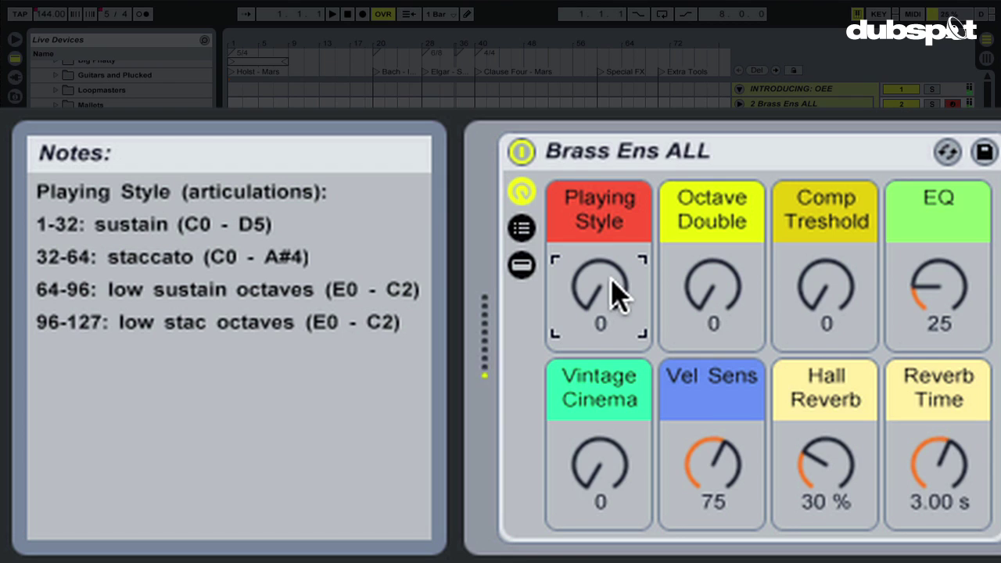
pyautogui.moveTo(618, 293); pyautogui.dragTo(618, 257)
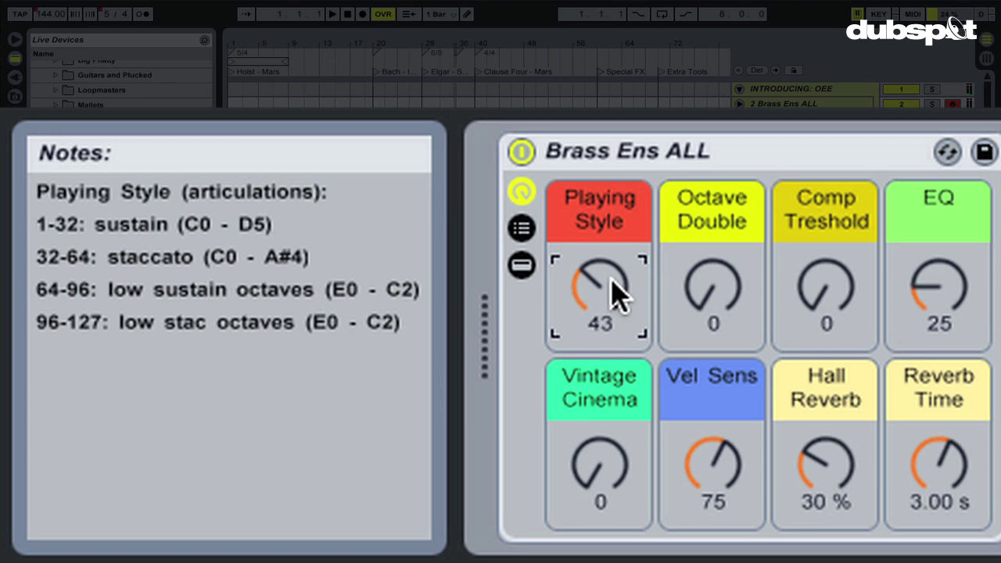
pyautogui.moveTo(613, 293); pyautogui.dragTo(614, 246)
pyautogui.moveTo(608, 290); pyautogui.dragTo(609, 256)
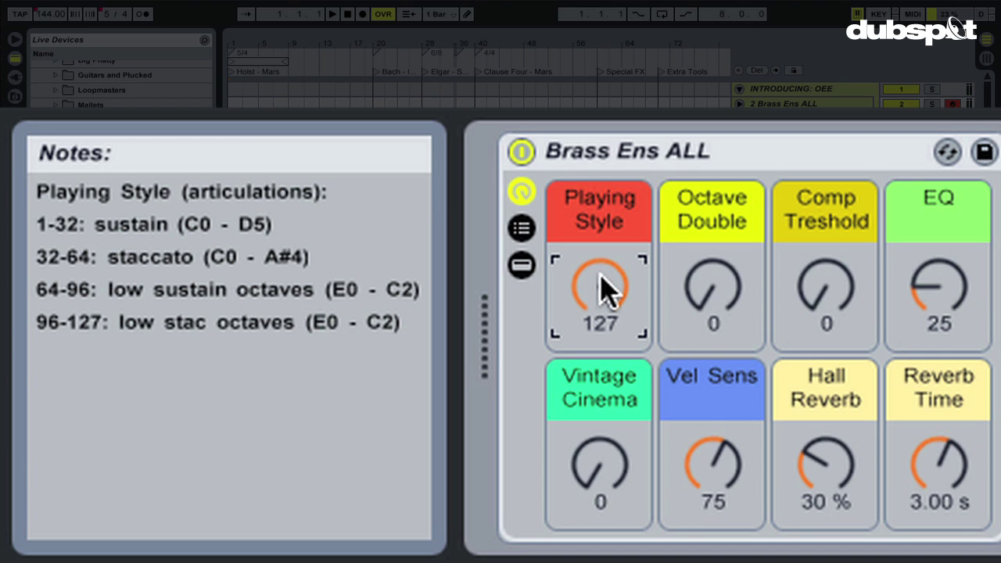
pyautogui.click(764, 174)
# On the Woodwind Ens ALL rack, push Playing Style to 127 for staccato, then back to 0
pyautogui.press('Down')
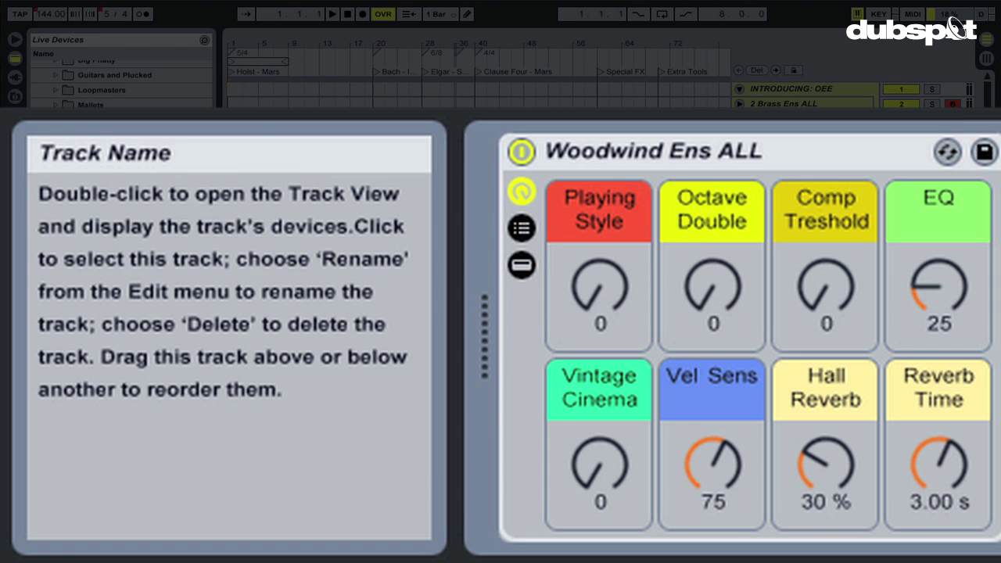
pyautogui.click(614, 301)
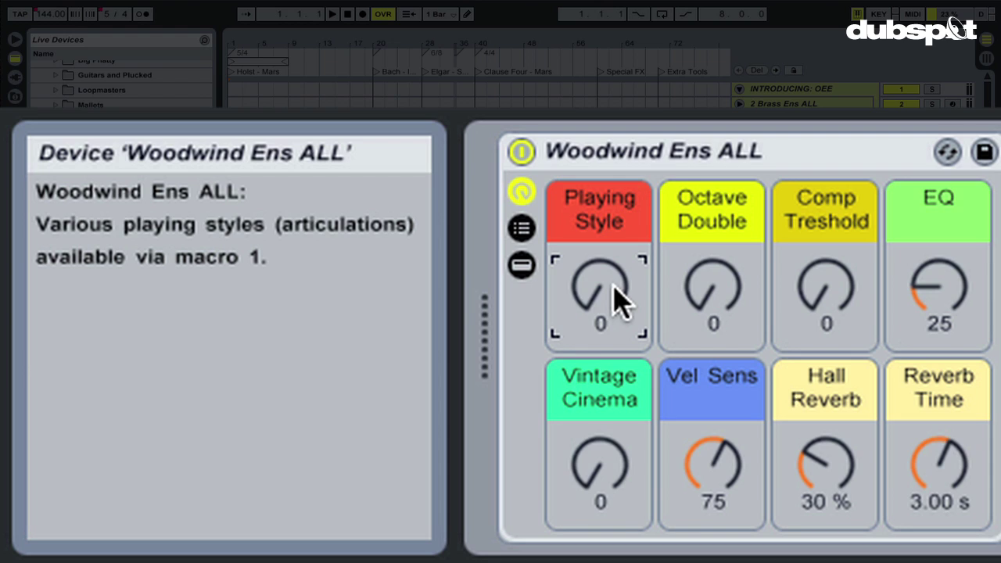
pyautogui.moveTo(614, 297); pyautogui.dragTo(614, 235)
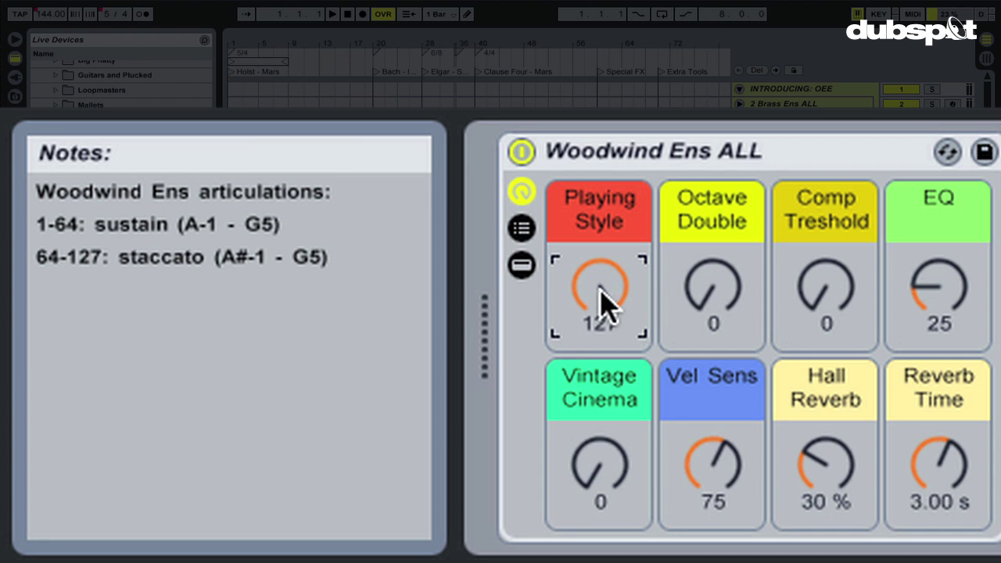
pyautogui.moveTo(599, 297); pyautogui.dragTo(599, 376)
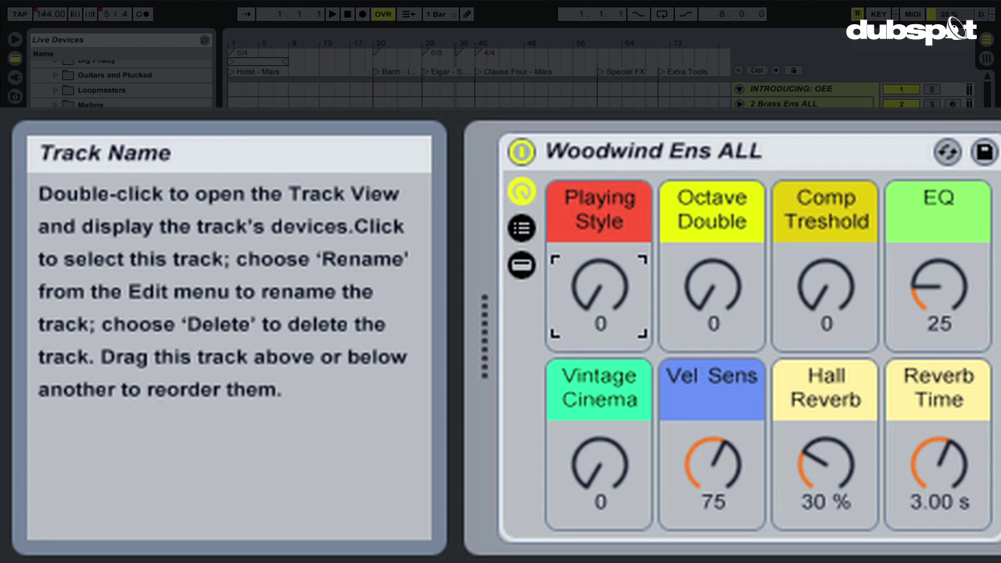
pyautogui.press('Down')
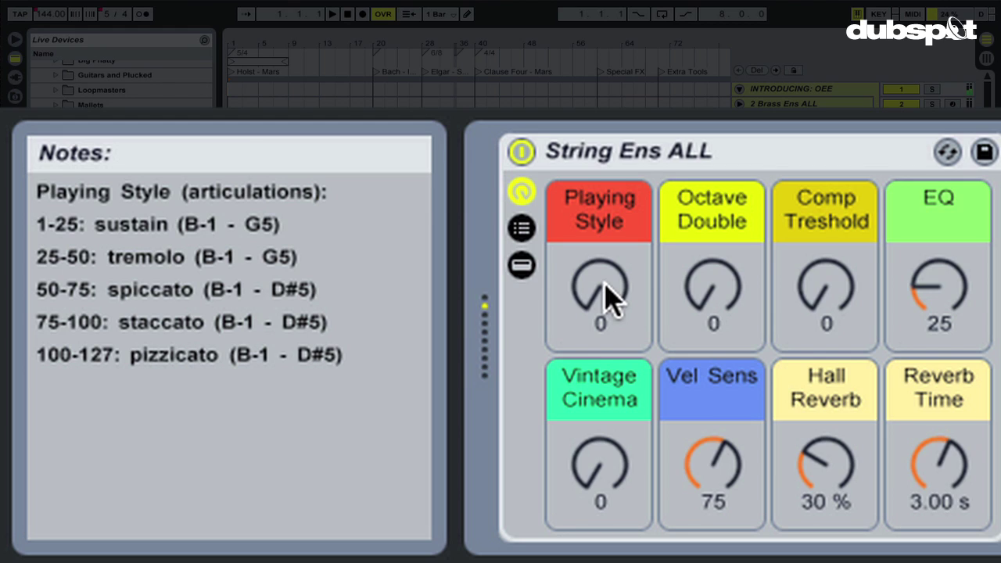
# Step String Ens ALL's Playing Style through 36, 65, 85 and 127, tremolo to pizzicato
pyautogui.moveTo(606, 286)
pyautogui.mouseDown()
pyautogui.moveTo(606, 278)
pyautogui.moveTo(588, 286)
pyautogui.mouseUp()
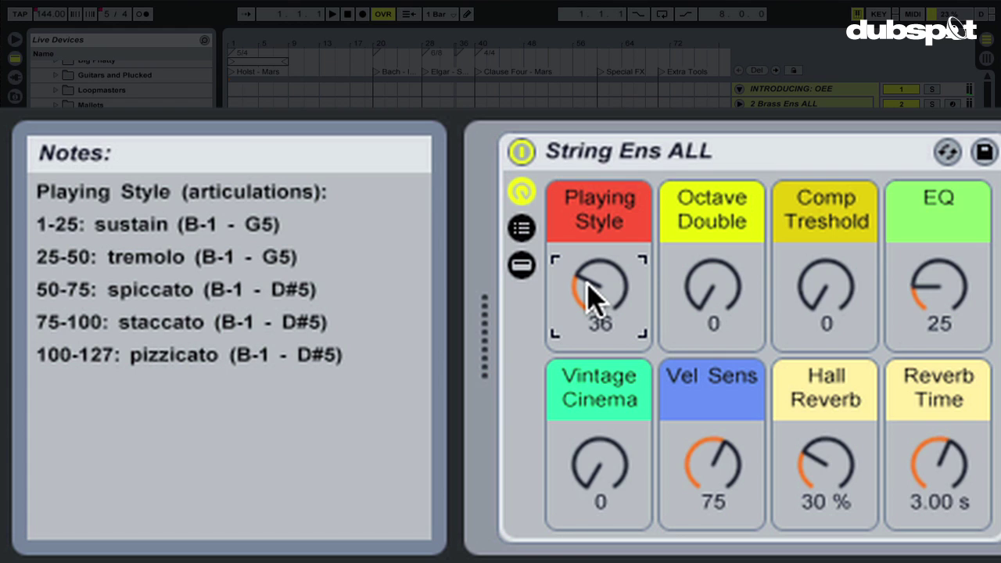
pyautogui.moveTo(591, 296)
pyautogui.mouseDown()
pyautogui.moveTo(596, 276)
pyautogui.moveTo(601, 297)
pyautogui.mouseUp()
pyautogui.moveTo(603, 297)
pyautogui.mouseDown()
pyautogui.moveTo(602, 282)
pyautogui.moveTo(603, 297)
pyautogui.mouseUp()
pyautogui.moveTo(602, 298)
pyautogui.mouseDown()
pyautogui.moveTo(603, 274)
pyautogui.moveTo(602, 297)
pyautogui.mouseUp()
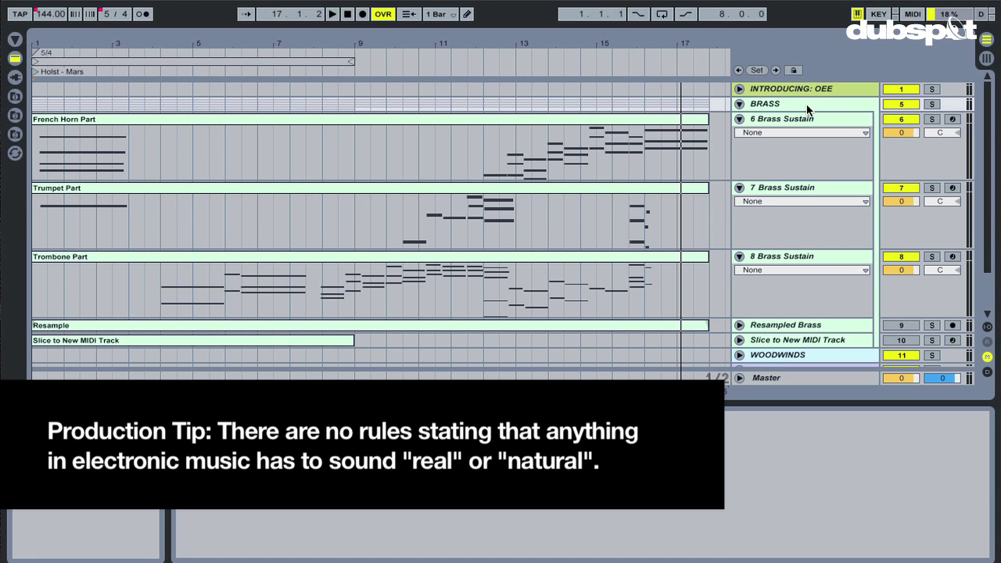
# Fold Brass Sustain tracks 6, 7 and 8 and switch them all off
pyautogui.click(739, 119)
pyautogui.click(739, 134)
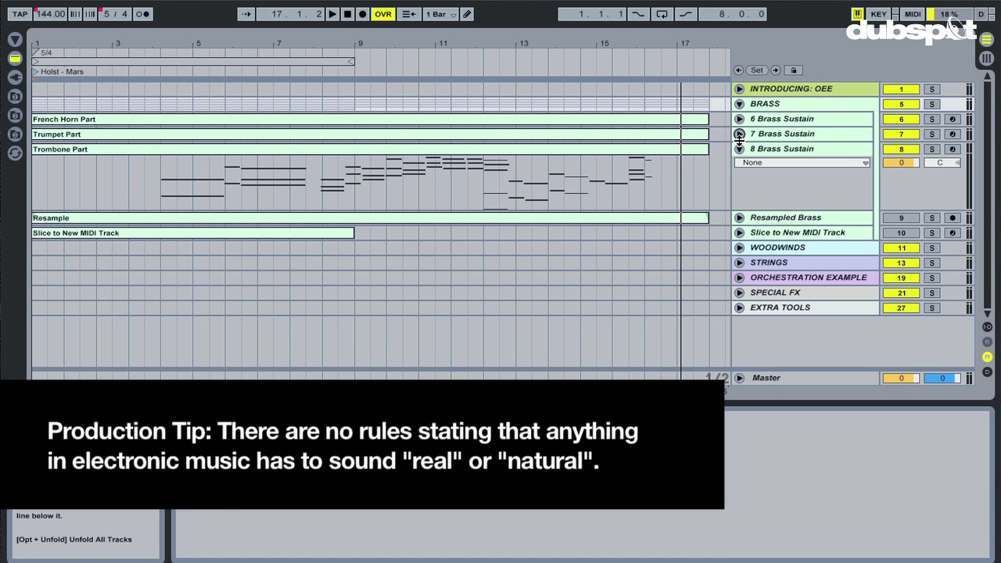
pyautogui.click(739, 148)
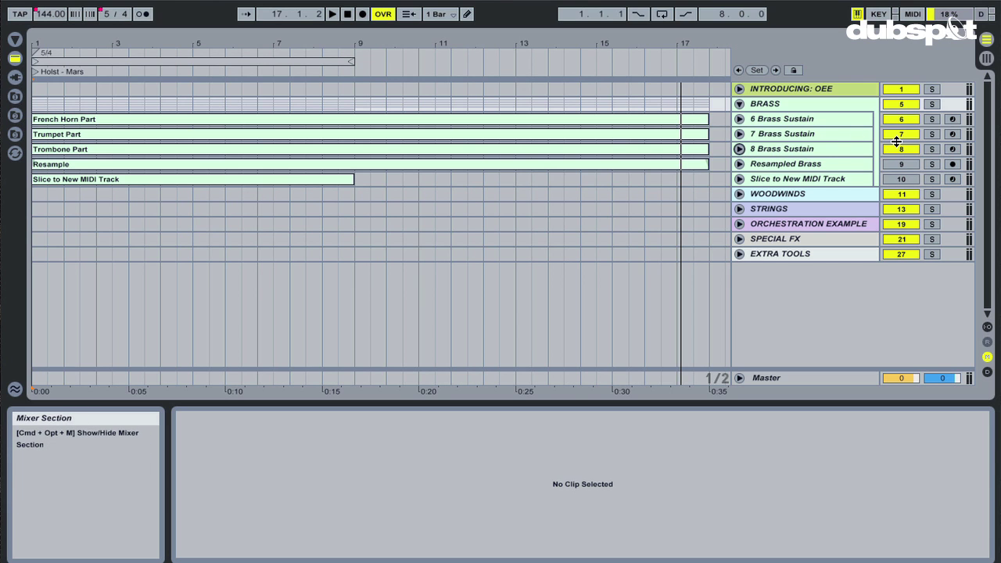
pyautogui.click(896, 141)
# Activate the Resampled Brass track and briefly unfold it to view its waveform
pyautogui.click(904, 165)
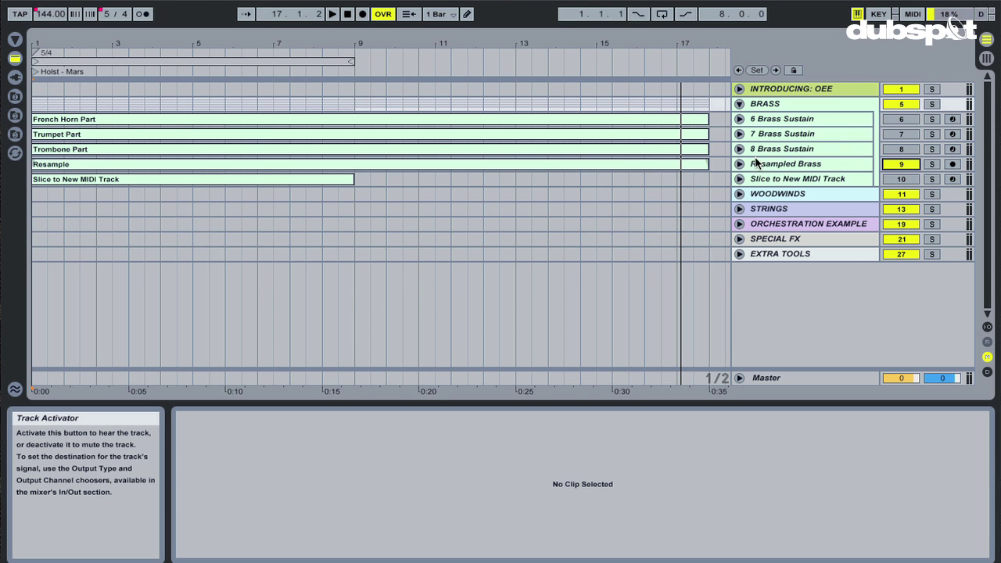
pyautogui.click(739, 164)
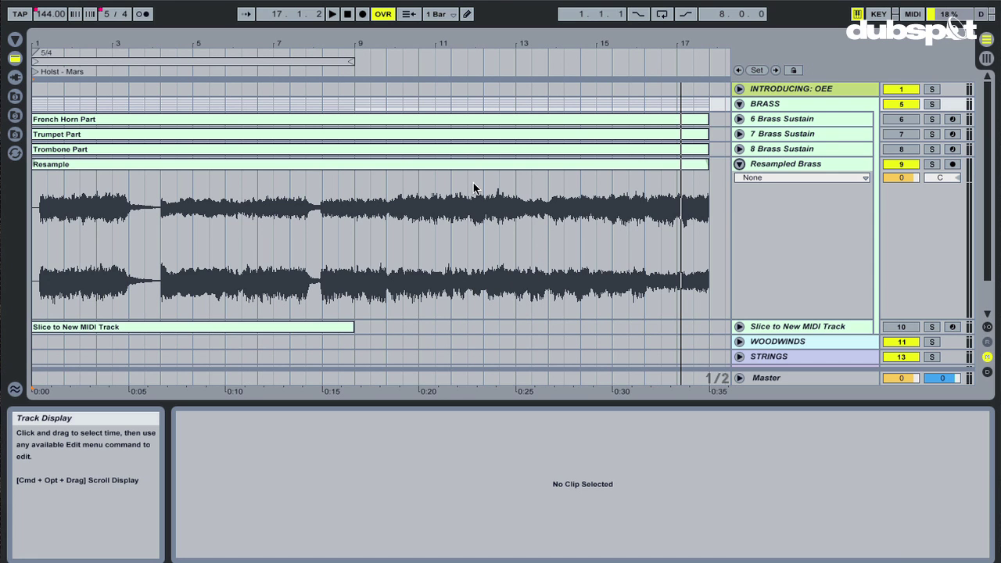
pyautogui.click(739, 164)
# Unfold the Slice to New MIDI Track, zoom to ten bars, play it and deactivate Resampled Brass
pyautogui.rightClick(669, 164)
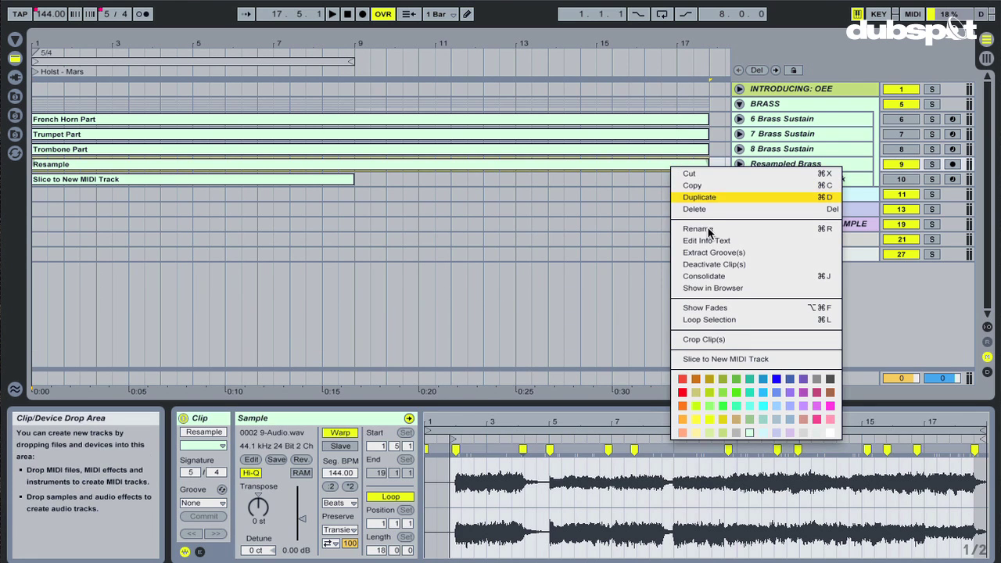
pyautogui.click(712, 341)
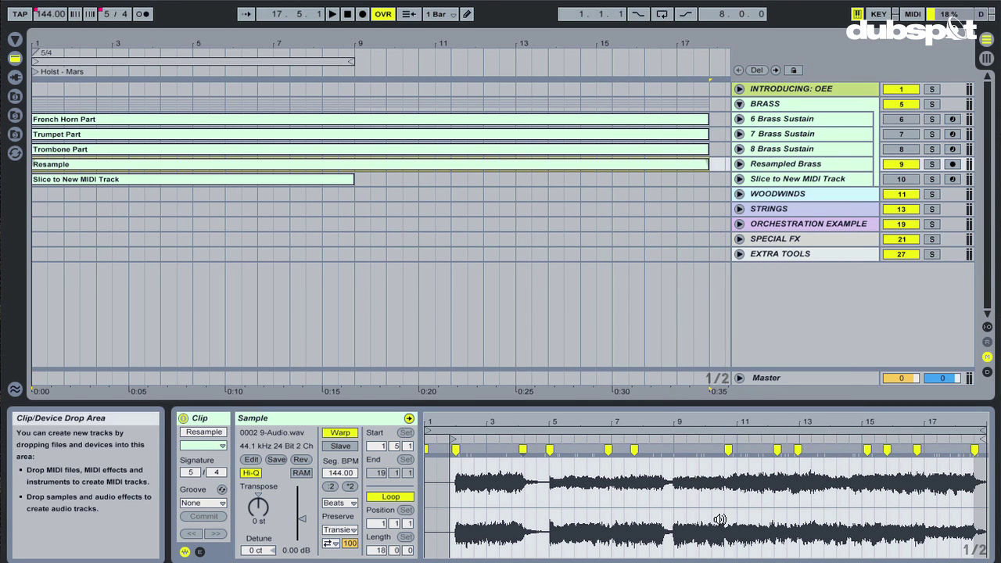
pyautogui.click(781, 182)
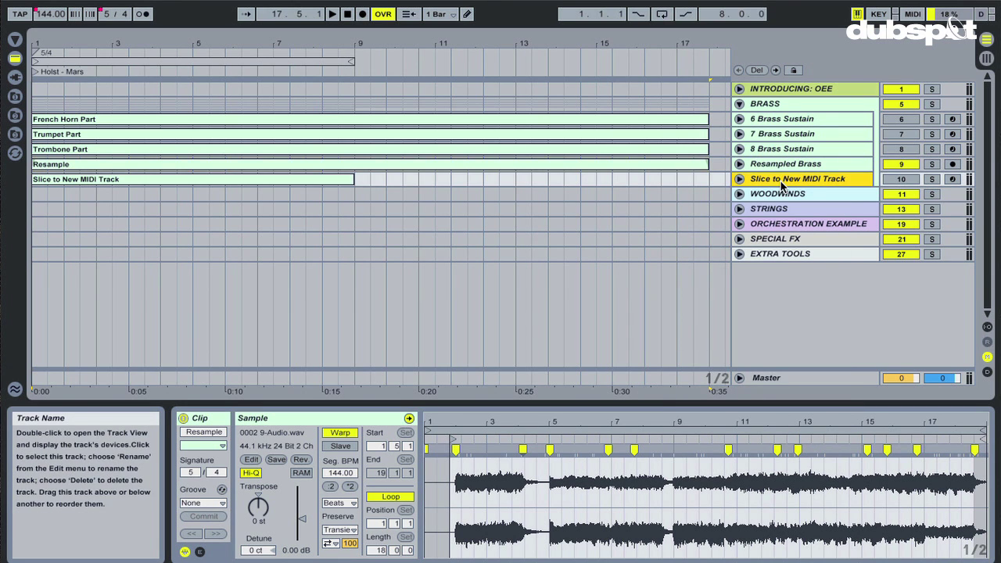
pyautogui.click(740, 179)
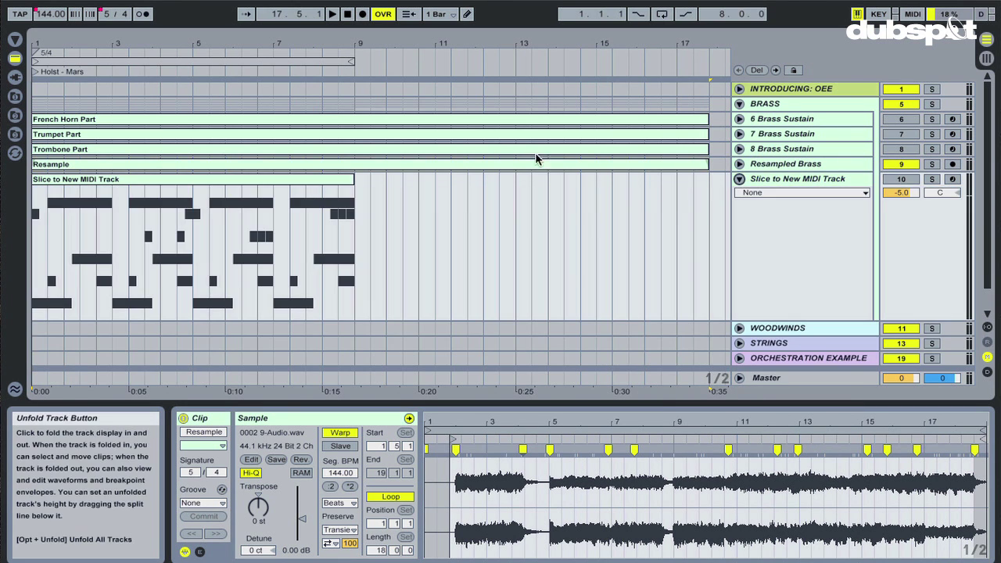
pyautogui.moveTo(158, 44); pyautogui.dragTo(158, 78)
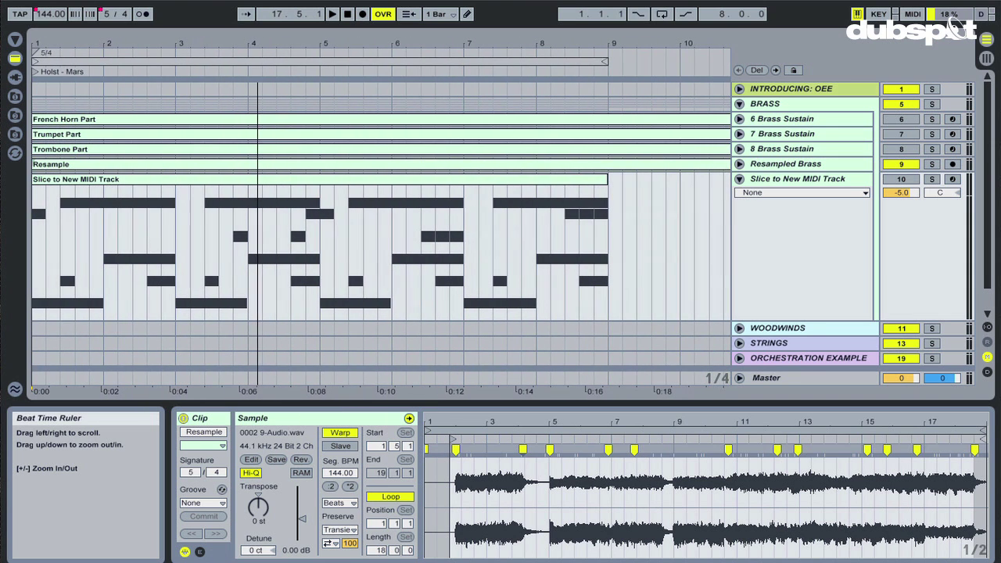
pyautogui.press('space')
pyautogui.click(901, 164)
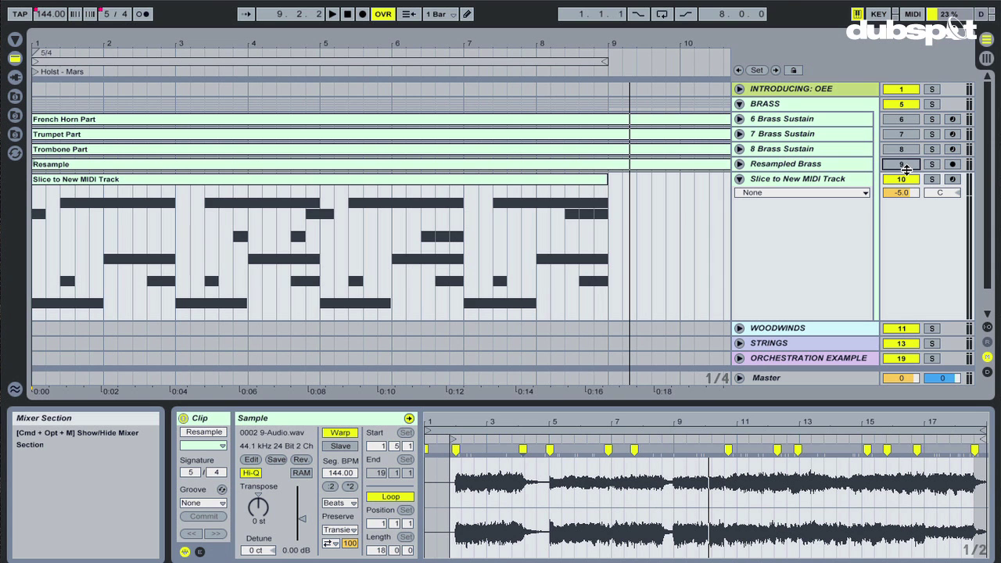
# Fold the sliced track, zoom out to the whole arrangement and set the start near the Bach section
pyautogui.click(740, 179)
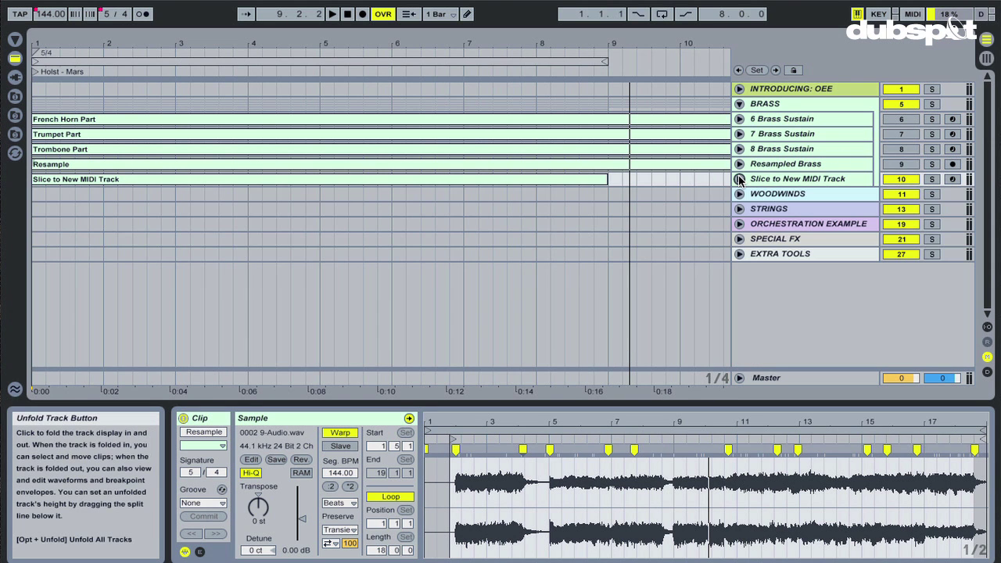
pyautogui.moveTo(617, 42); pyautogui.dragTo(617, 13)
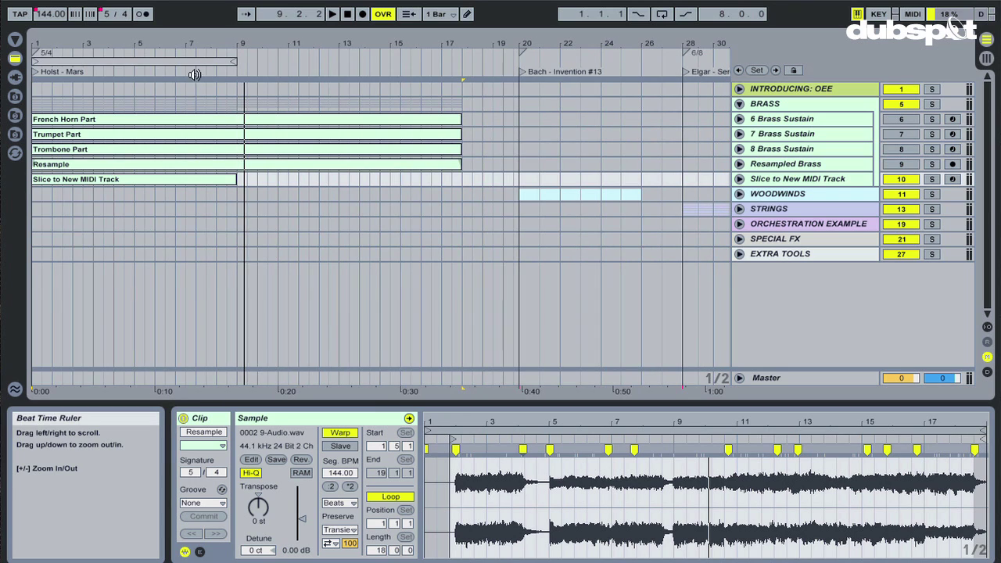
pyautogui.click(510, 138)
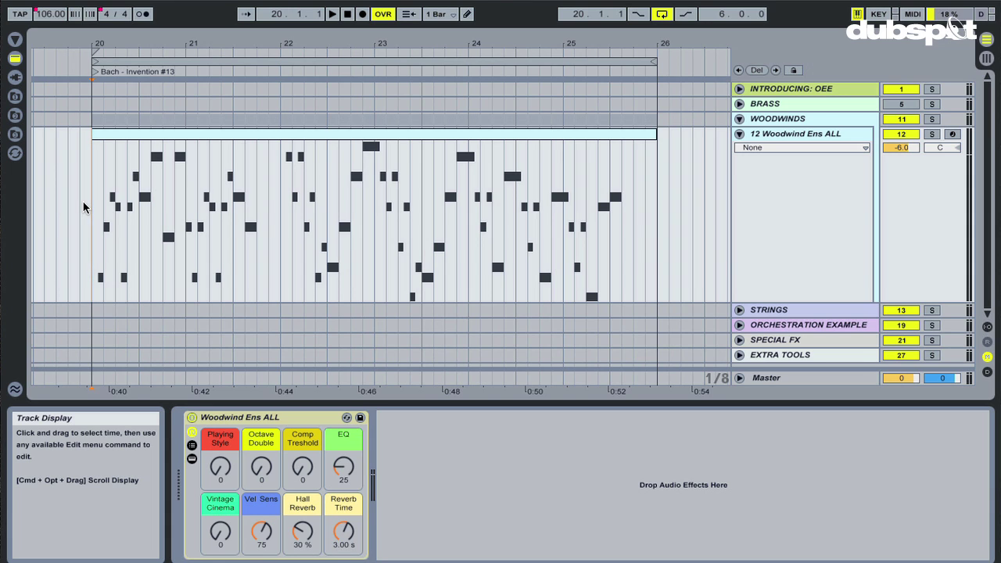
pyautogui.press('space')
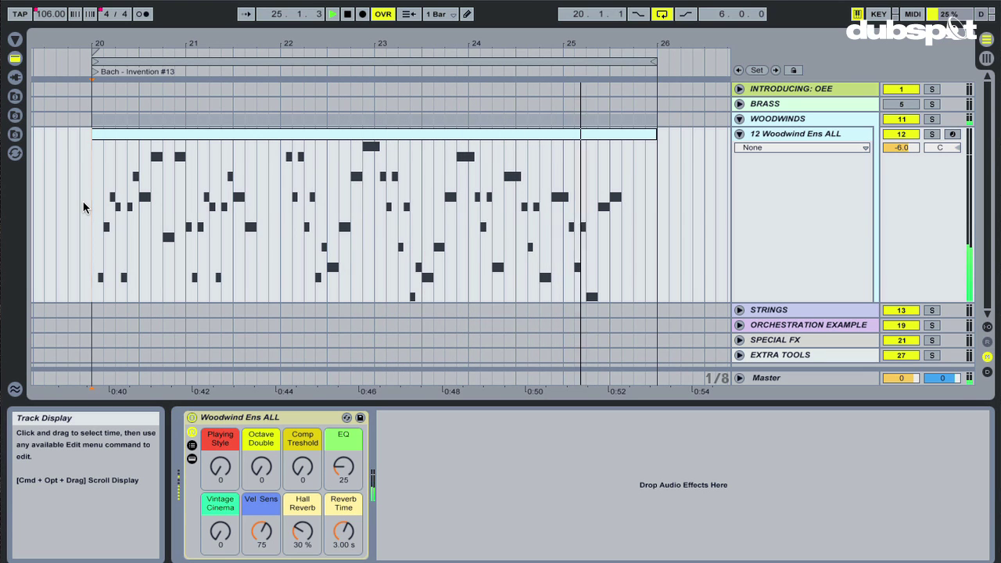
pyautogui.press('space')
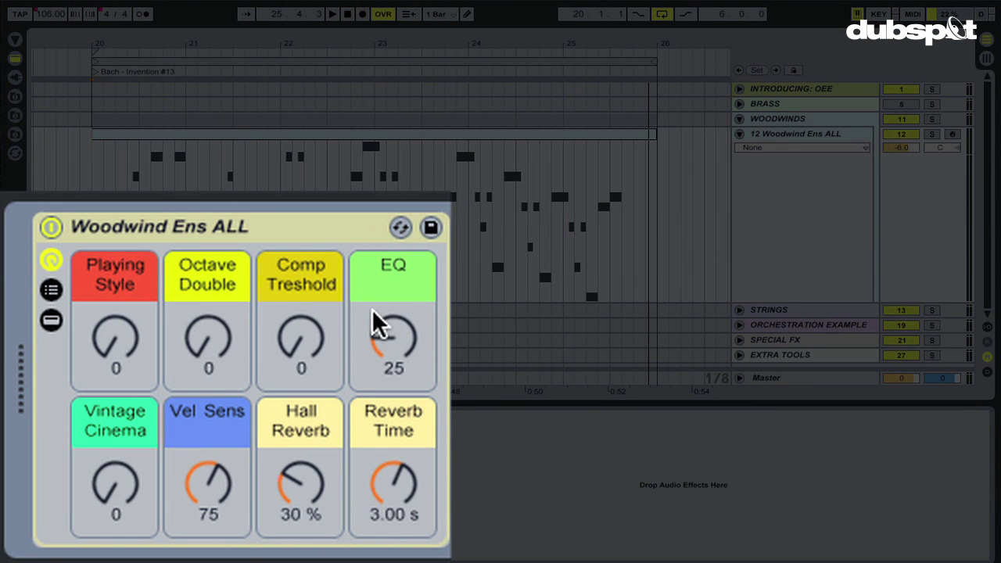
# During playback, set Playing Style and Octave Double to 127, Comp Treshold to 41 and EQ to 87
pyautogui.press('space')
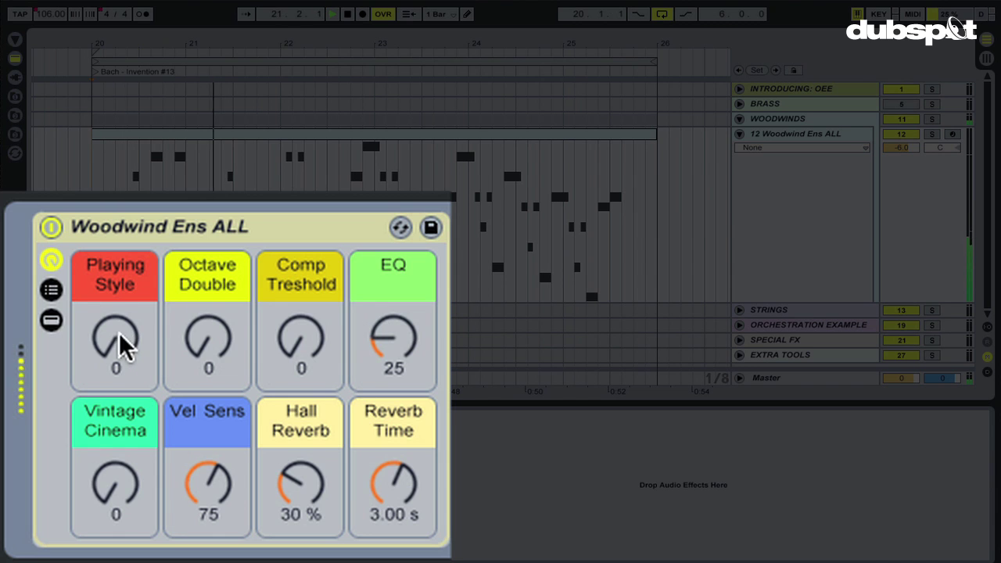
pyautogui.moveTo(119, 332); pyautogui.dragTo(119, 246)
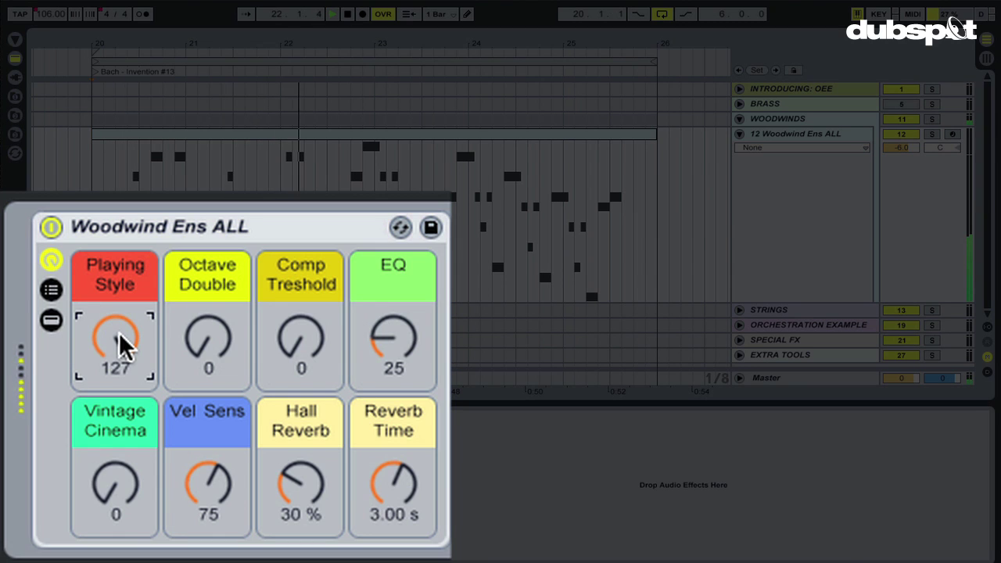
pyautogui.moveTo(203, 334); pyautogui.dragTo(202, 250)
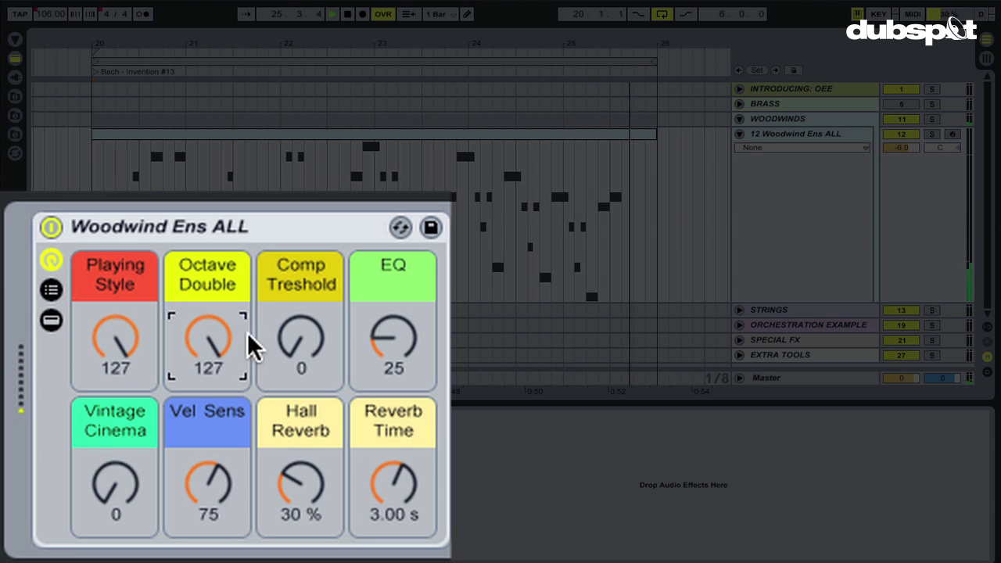
pyautogui.moveTo(297, 347); pyautogui.dragTo(297, 314)
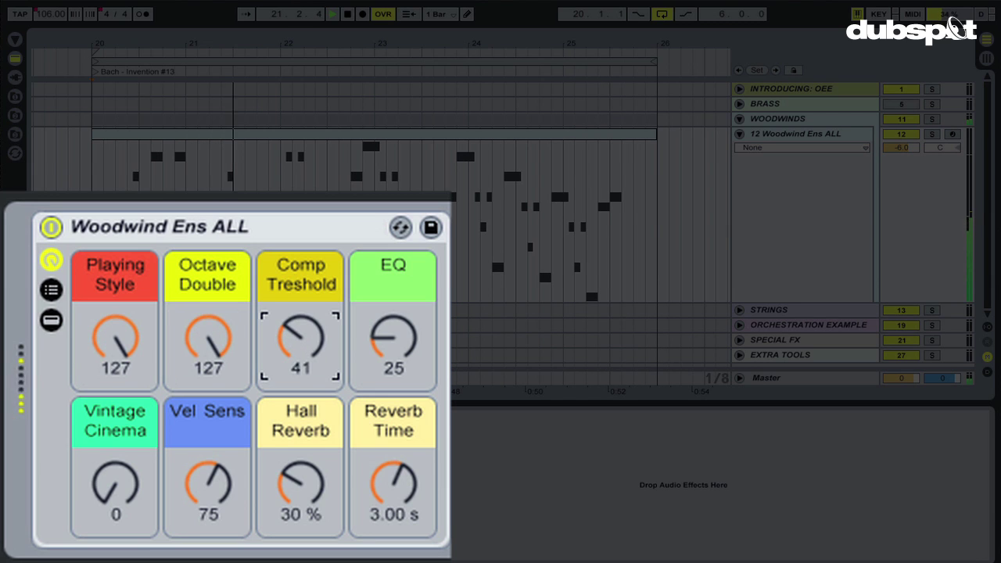
pyautogui.moveTo(394, 344)
pyautogui.mouseDown()
pyautogui.moveTo(394, 297)
pyautogui.moveTo(402, 335)
pyautogui.mouseUp()
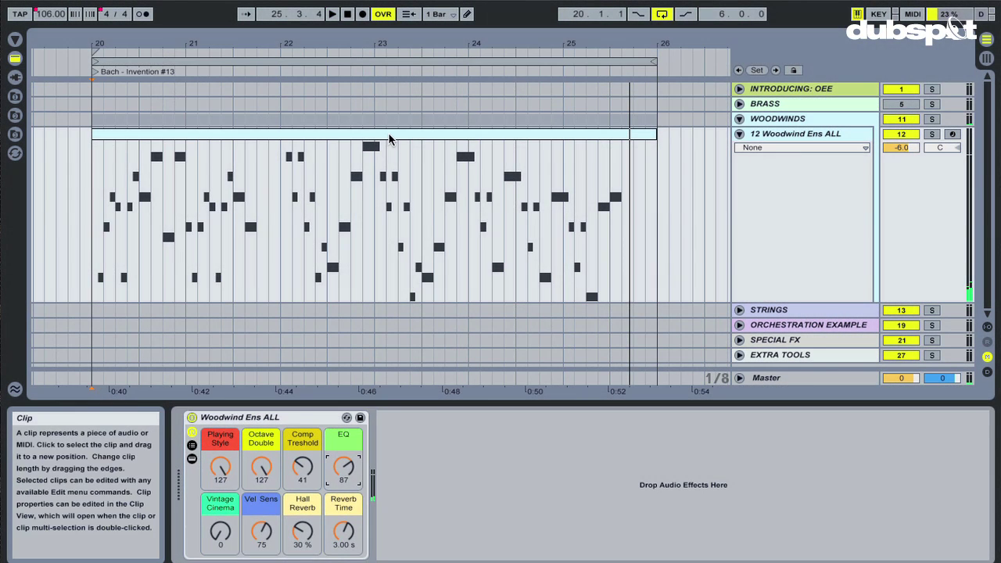
pyautogui.click(391, 138)
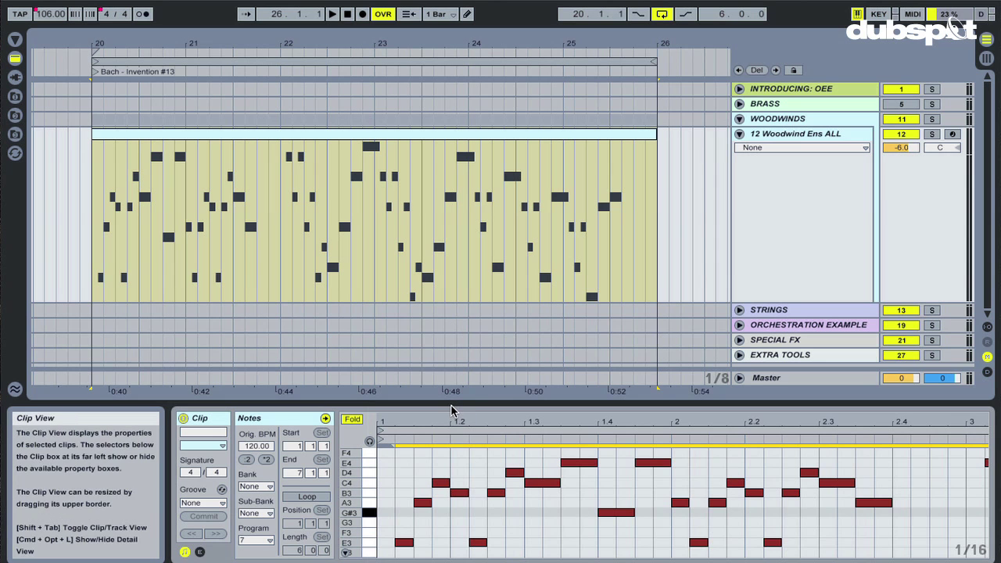
# Enlarge the Bach woodwind clip's note editor and show a tall velocity lane, with notes near 100
pyautogui.moveTo(452, 407); pyautogui.dragTo(480, 212)
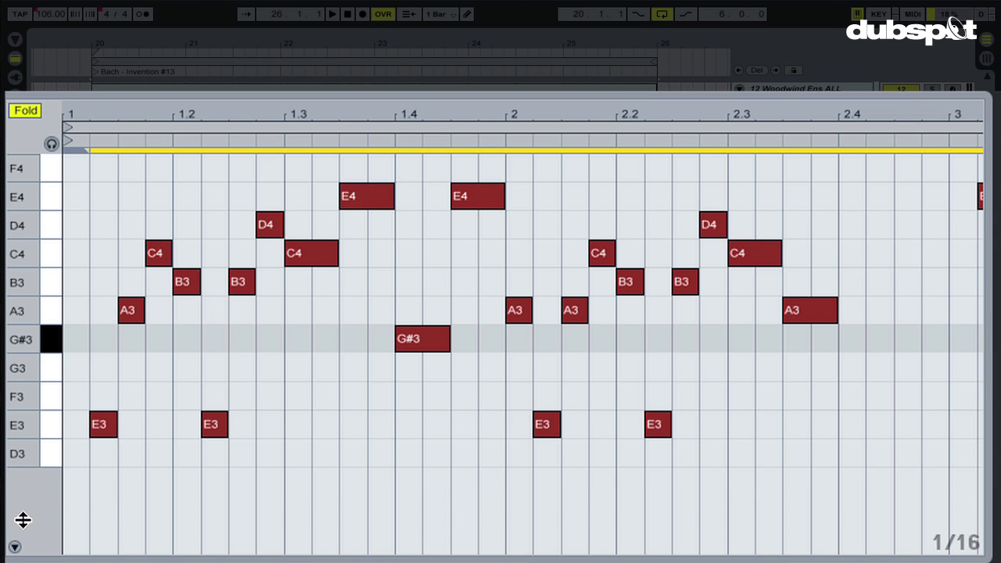
pyautogui.click(14, 547)
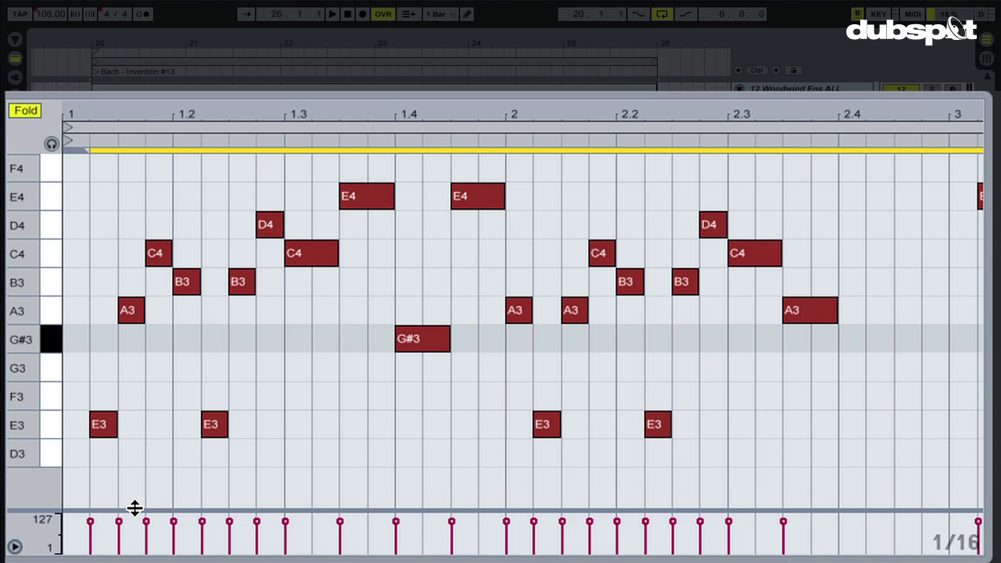
pyautogui.moveTo(135, 509); pyautogui.dragTo(170, 401)
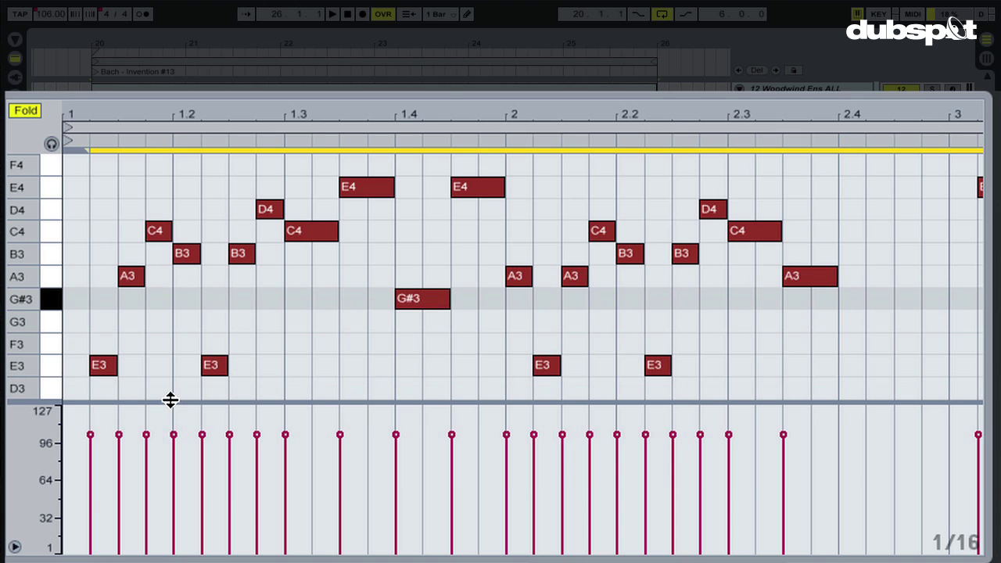
# In Draw Mode, redraw the first notes' velocities at varying heights and lower two later notes
pyautogui.click(467, 14)
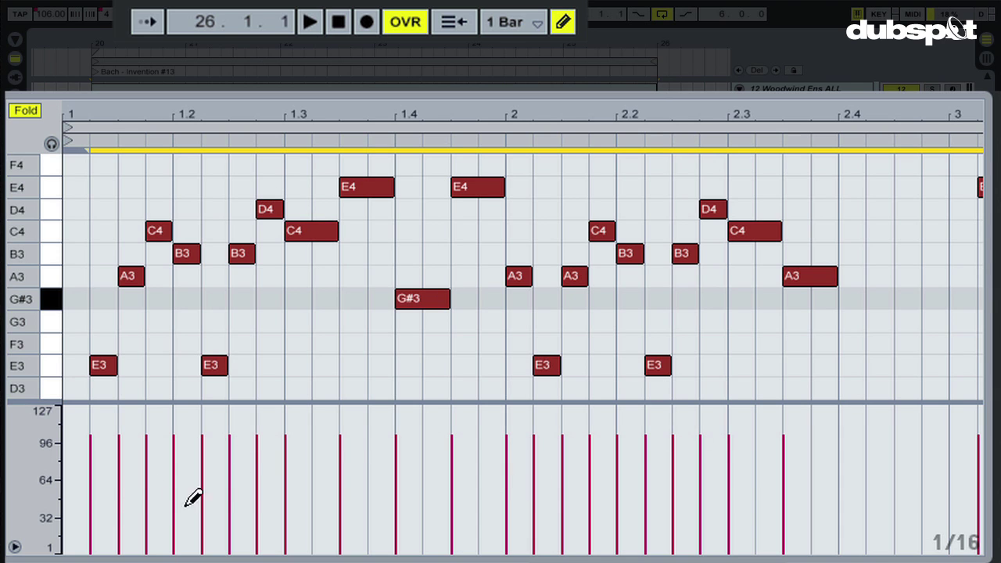
pyautogui.click(94, 487)
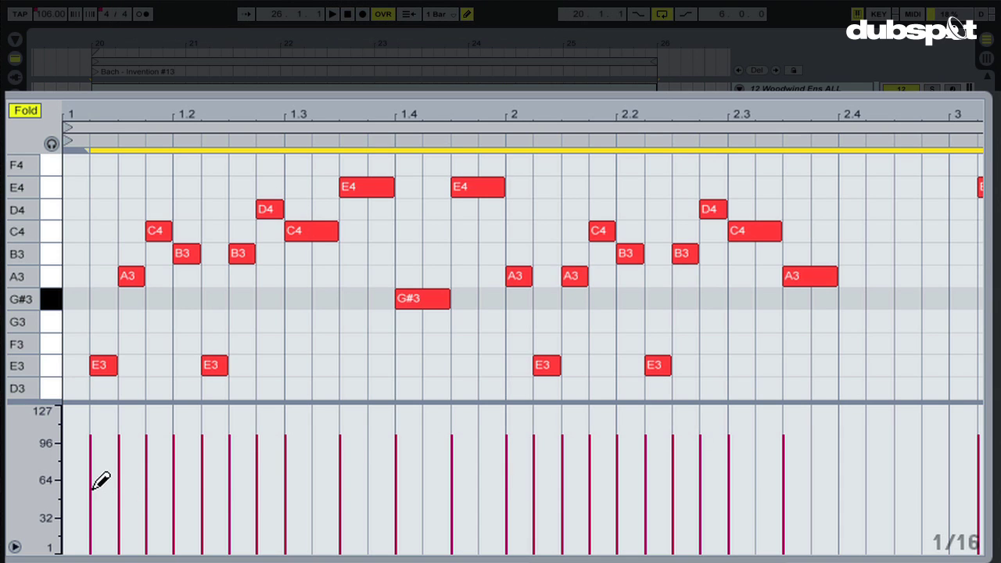
pyautogui.moveTo(93, 487)
pyautogui.mouseDown()
pyautogui.moveTo(138, 447)
pyautogui.moveTo(173, 449)
pyautogui.moveTo(215, 500)
pyautogui.moveTo(247, 442)
pyautogui.moveTo(270, 440)
pyautogui.moveTo(328, 470)
pyautogui.moveTo(373, 432)
pyautogui.moveTo(402, 460)
pyautogui.moveTo(389, 463)
pyautogui.moveTo(421, 459)
pyautogui.mouseUp()
pyautogui.moveTo(509, 464)
pyautogui.mouseDown()
pyautogui.moveTo(531, 516)
pyautogui.moveTo(545, 507)
pyautogui.moveTo(500, 446)
pyautogui.moveTo(556, 464)
pyautogui.moveTo(560, 448)
pyautogui.moveTo(552, 476)
pyautogui.moveTo(558, 458)
pyautogui.moveTo(596, 474)
pyautogui.moveTo(612, 446)
pyautogui.moveTo(627, 444)
pyautogui.moveTo(673, 486)
pyautogui.moveTo(715, 441)
pyautogui.moveTo(763, 447)
pyautogui.moveTo(789, 474)
pyautogui.moveTo(820, 462)
pyautogui.mouseUp()
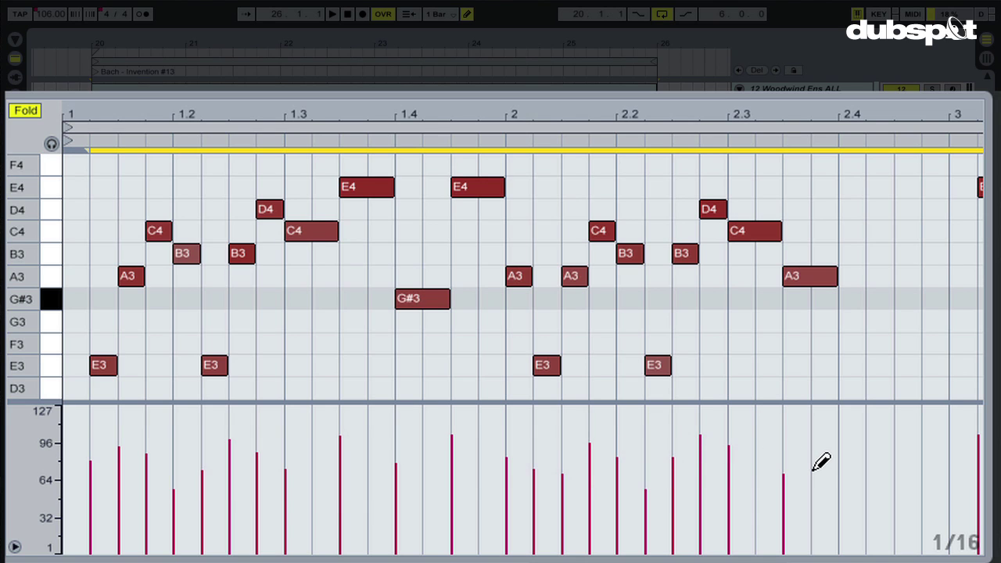
# Play the woodwind clip, then raise one note's velocity and lower another's
pyautogui.press('space')
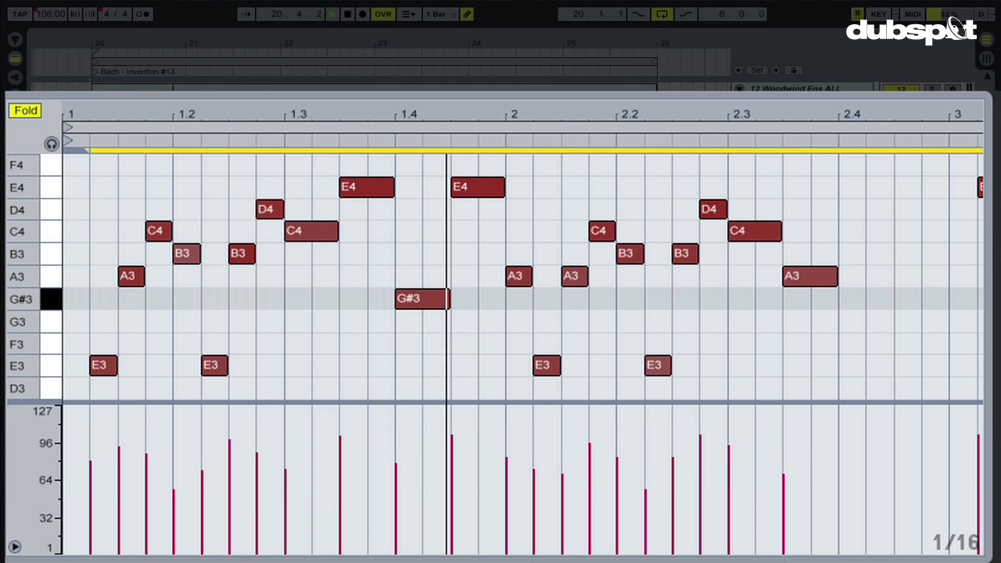
pyautogui.click(179, 460)
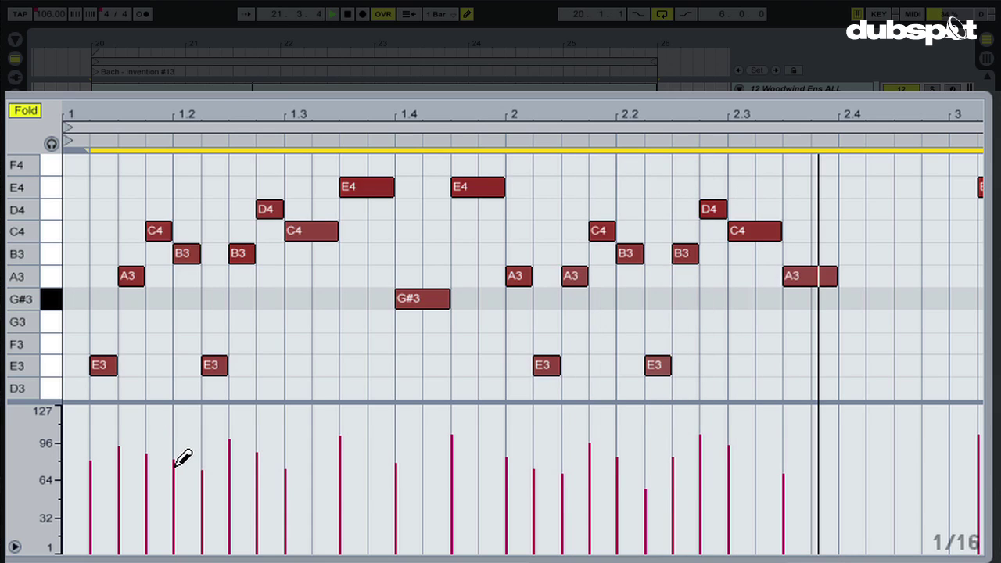
pyautogui.moveTo(183, 458); pyautogui.dragTo(180, 466)
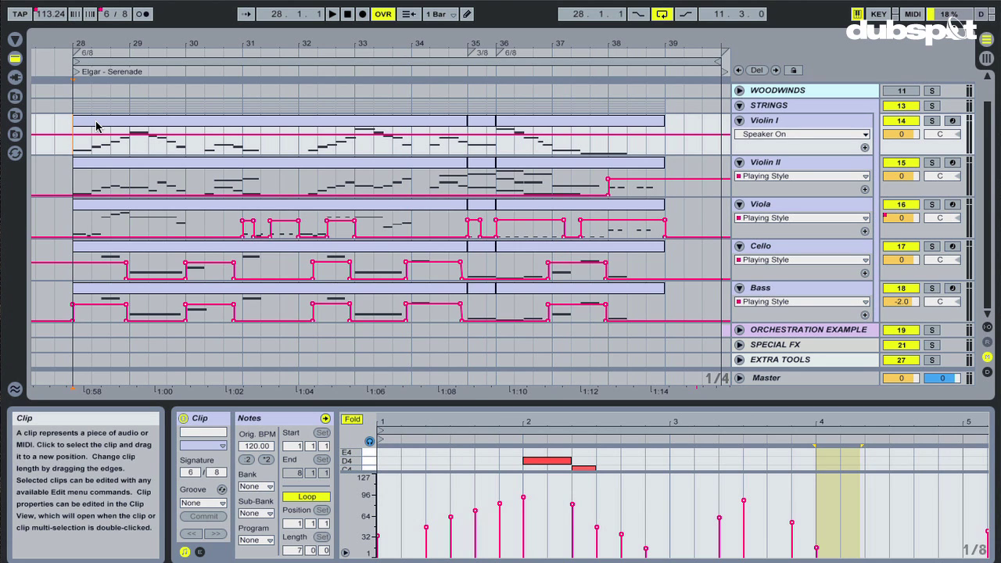
# Play the Elgar Serenade strings passage through to bar 39, then stop
pyautogui.press('space')
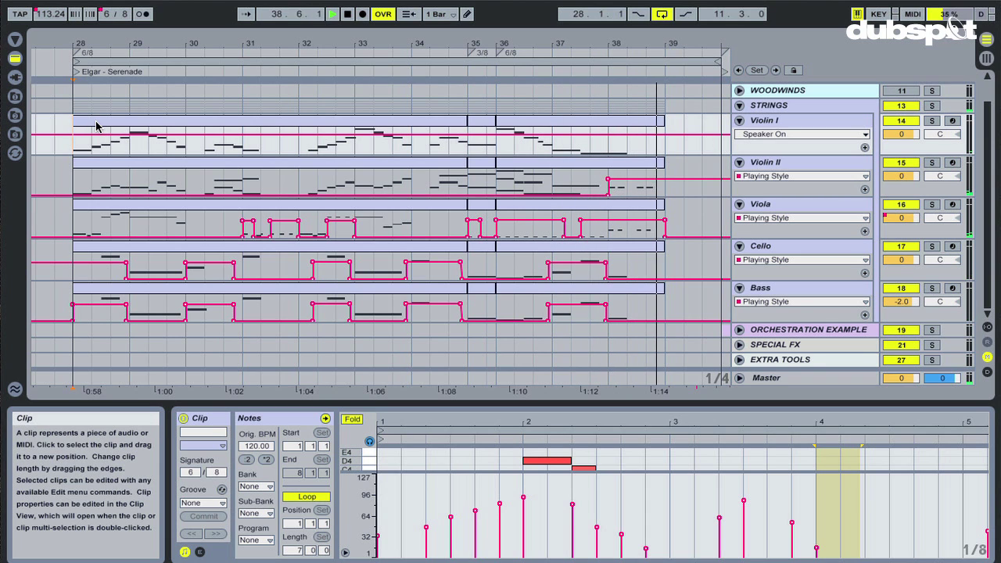
pyautogui.press('space')
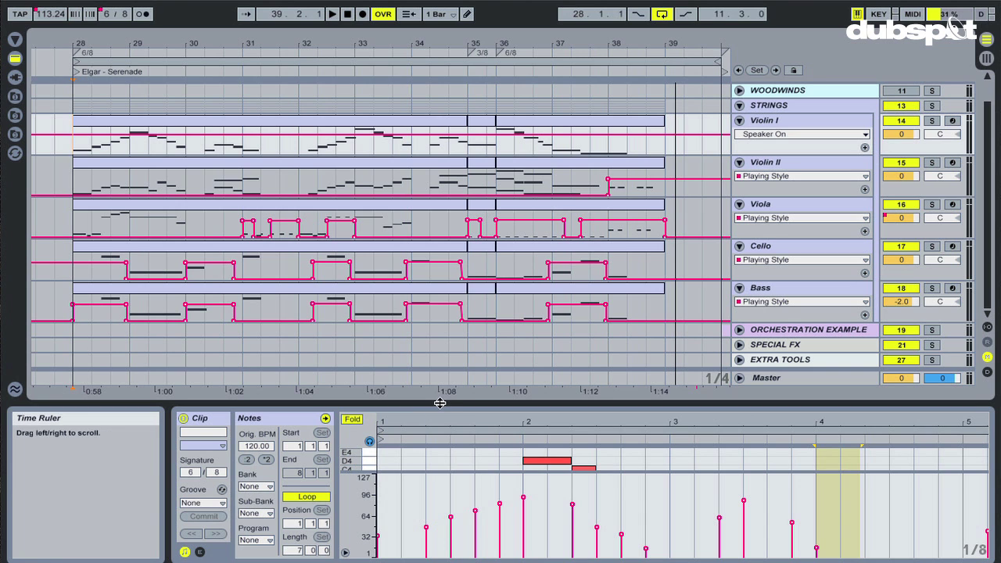
# Show the Violin I clip's volume envelope, then open the Viola track's String Ens ALL rack and play
pyautogui.moveTo(440, 403); pyautogui.dragTo(476, 148)
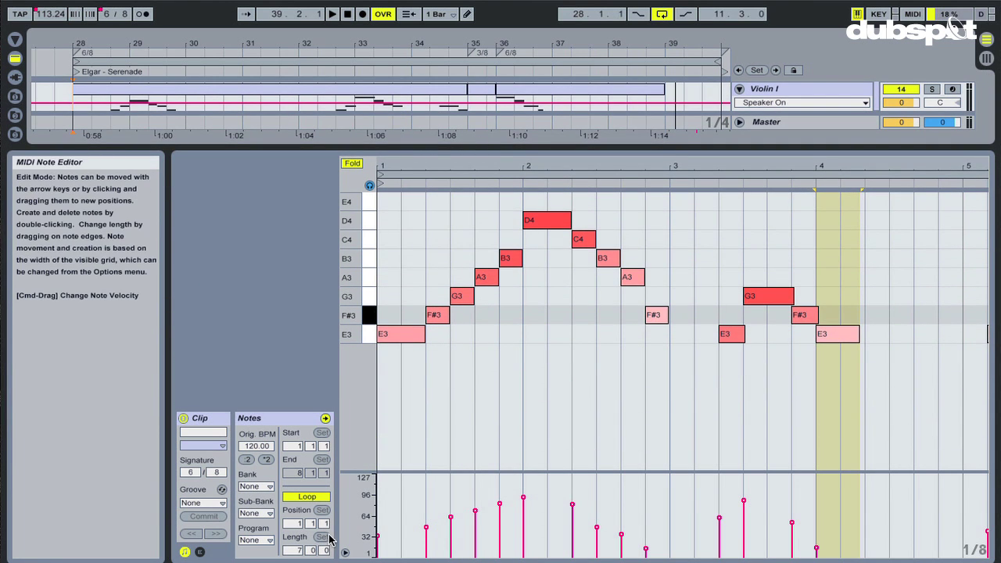
pyautogui.click(200, 552)
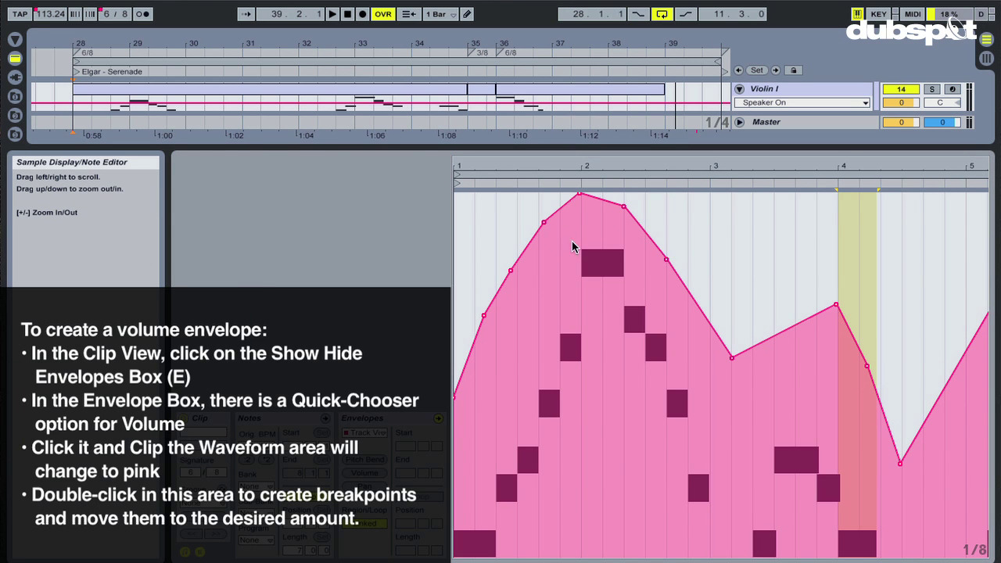
pyautogui.moveTo(540, 147); pyautogui.dragTo(539, 416)
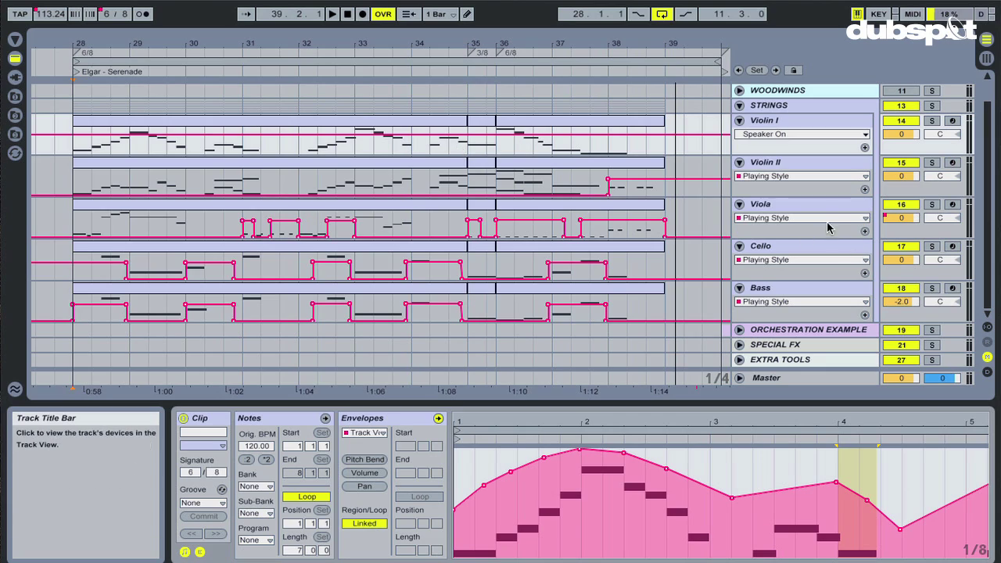
pyautogui.doubleClick(814, 210)
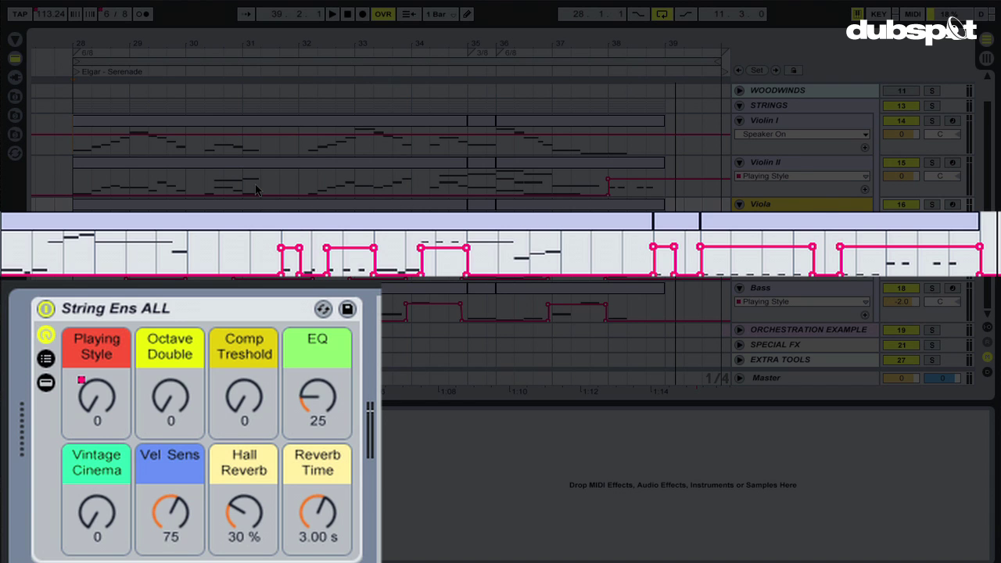
pyautogui.press('space')
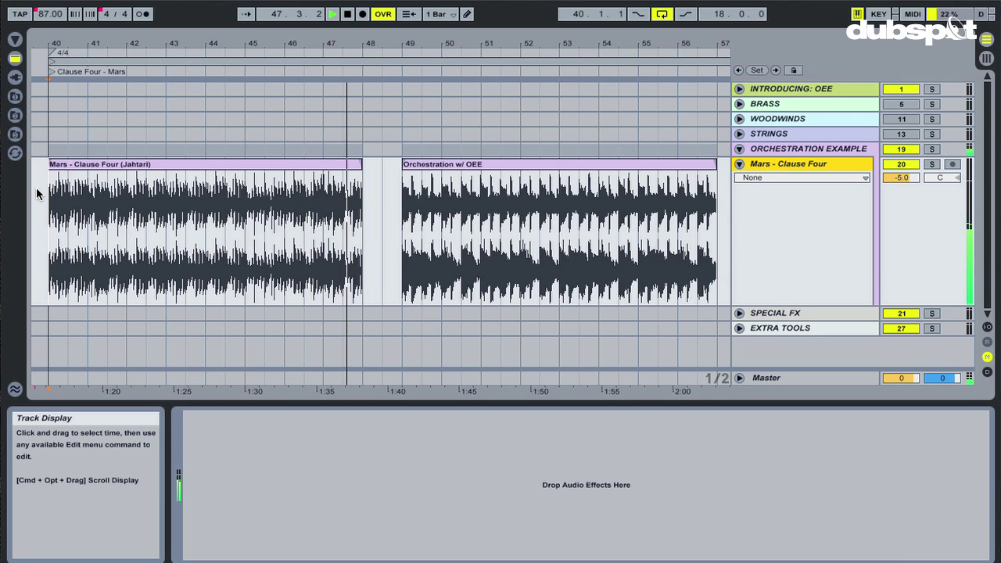
# Stop the Mars – Clause Four (Jahtari) remix at bar 48, where the clip ends
pyautogui.press('space')
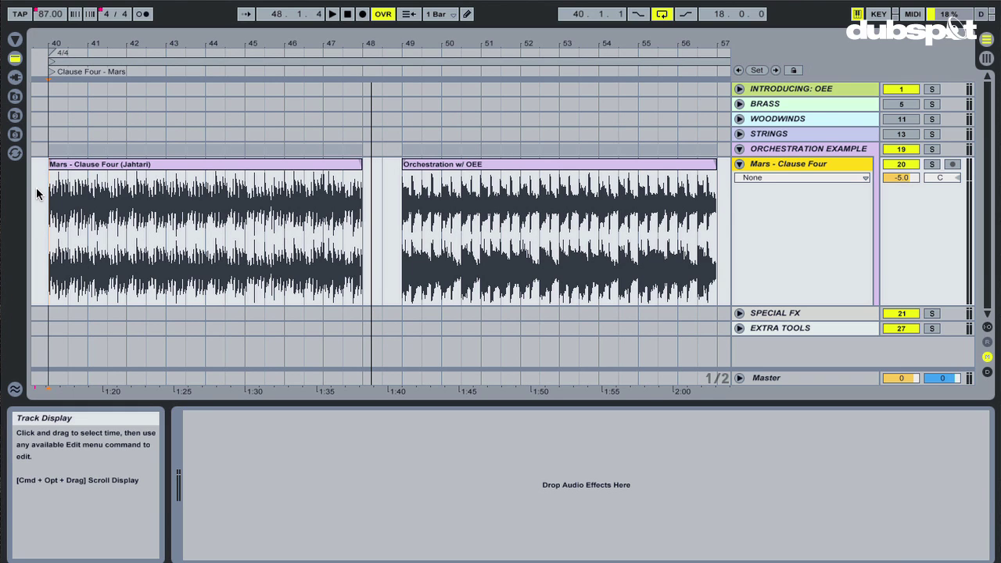
# Play the Orchestration w/ OEE clip from bar 48 and stop near bar 57
pyautogui.press('space')
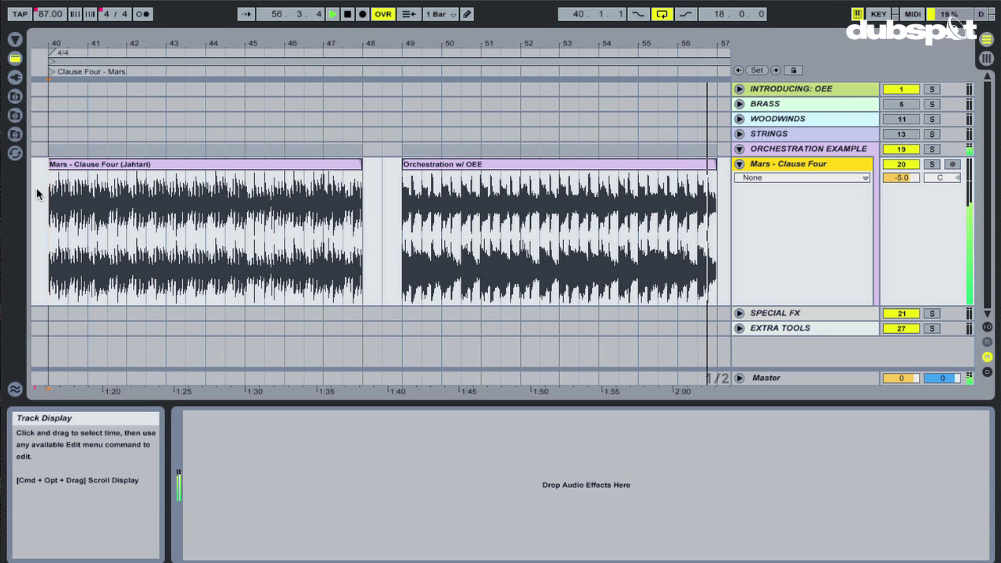
pyautogui.press('space')
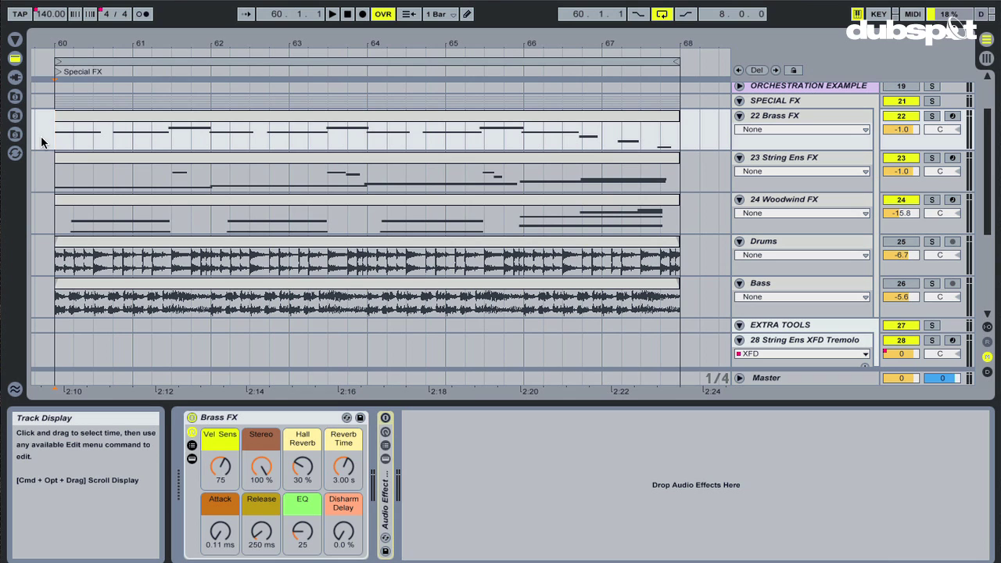
# Play the Special FX loop with Drums and Bass off, stopping at bar 68
pyautogui.press('space')
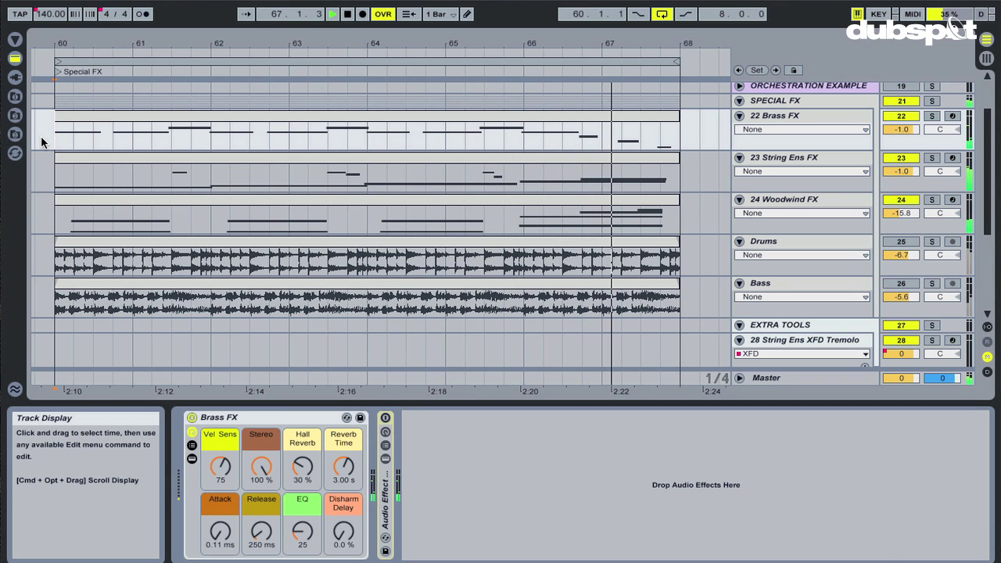
pyautogui.press('space')
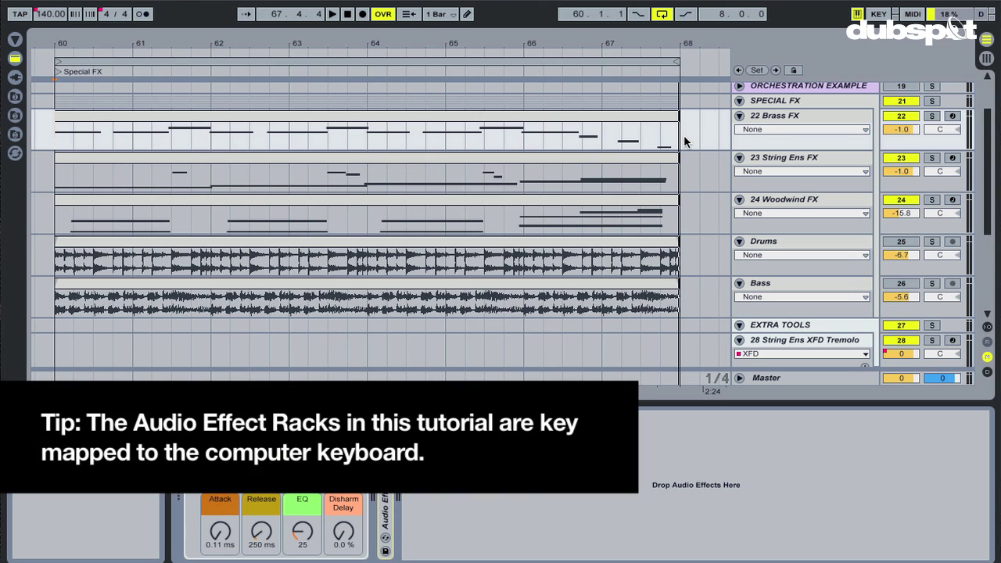
# Reactivate the Drums track, hear it with the Special FX loop, and stop at the loop start
pyautogui.click(908, 243)
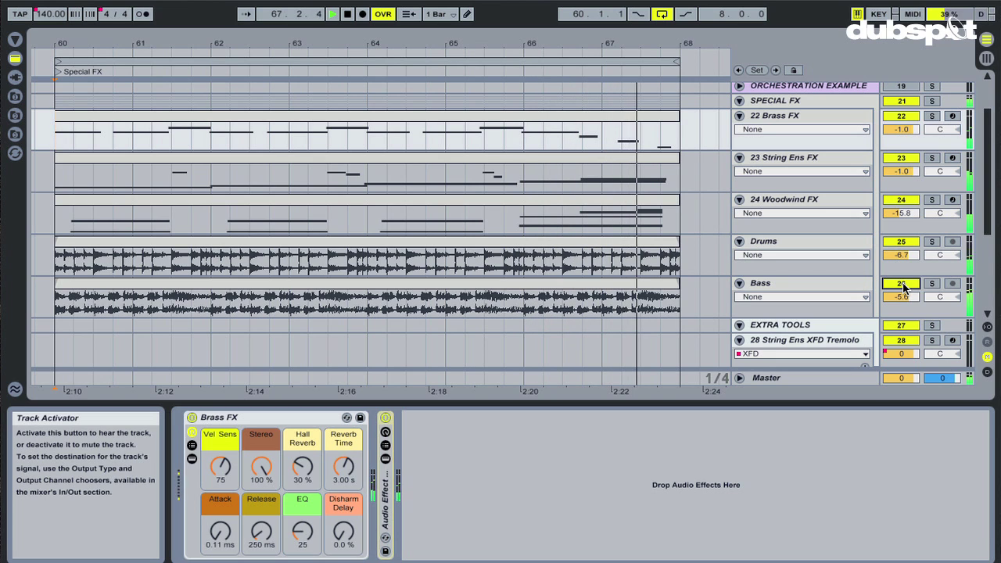
pyautogui.press('space')
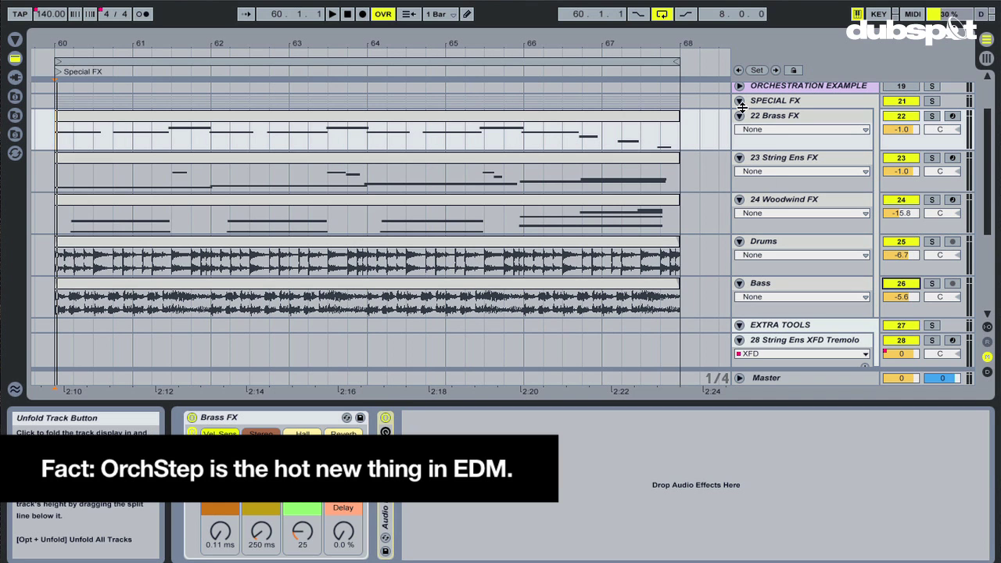
# Fold the Special FX group and show the 28 String Ens XFD Tremolo track's rack macros
pyautogui.click(739, 101)
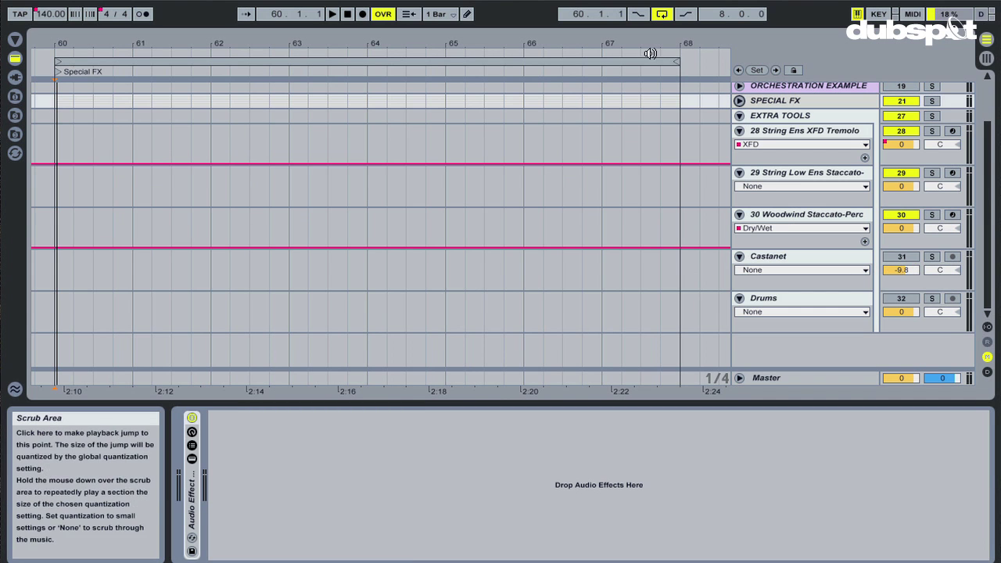
pyautogui.hscroll(1, 375, 391)
pyautogui.hscroll(10, 375, 391)
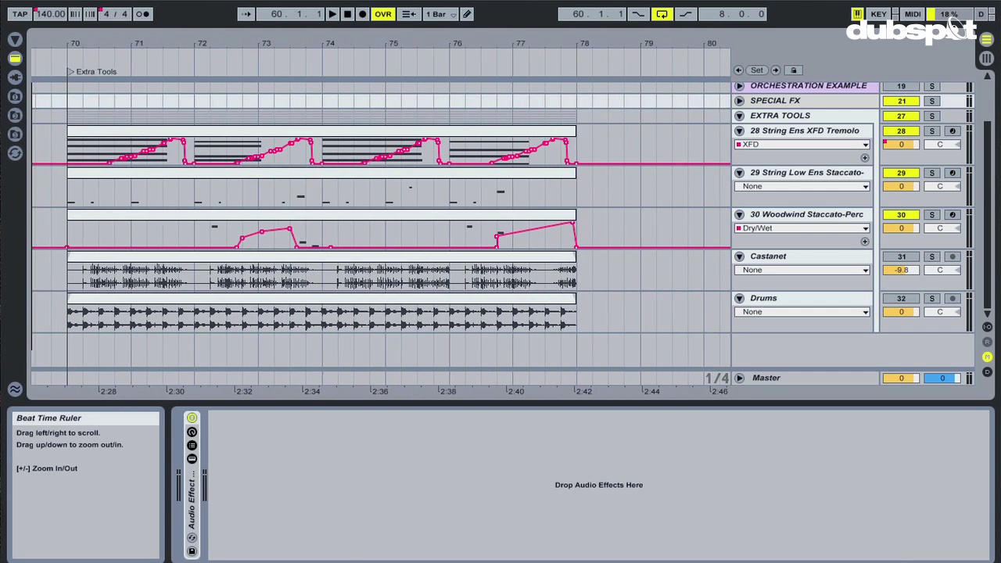
pyautogui.hscroll(-1, 376, 391)
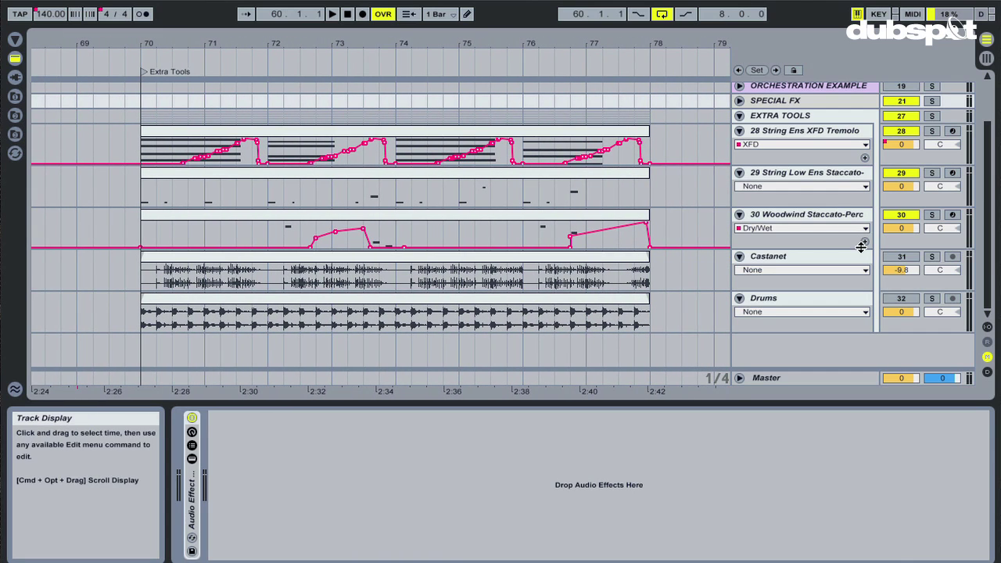
pyautogui.click(789, 133)
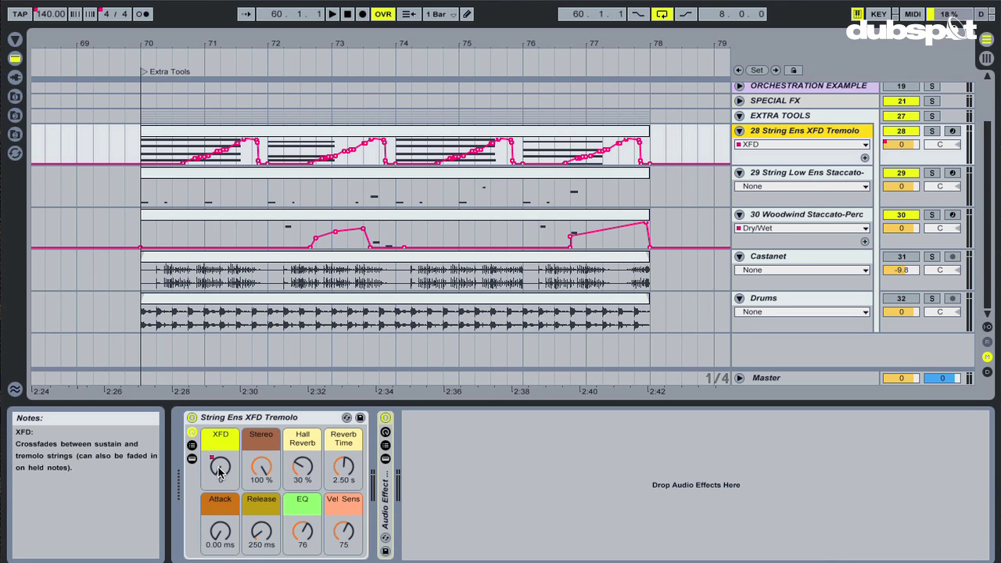
# View the String Low Ens Staccato-Piano and Woodwind Staccato-Perc racks, then play the Extra Tools loop to bar 77
pyautogui.press('Down')
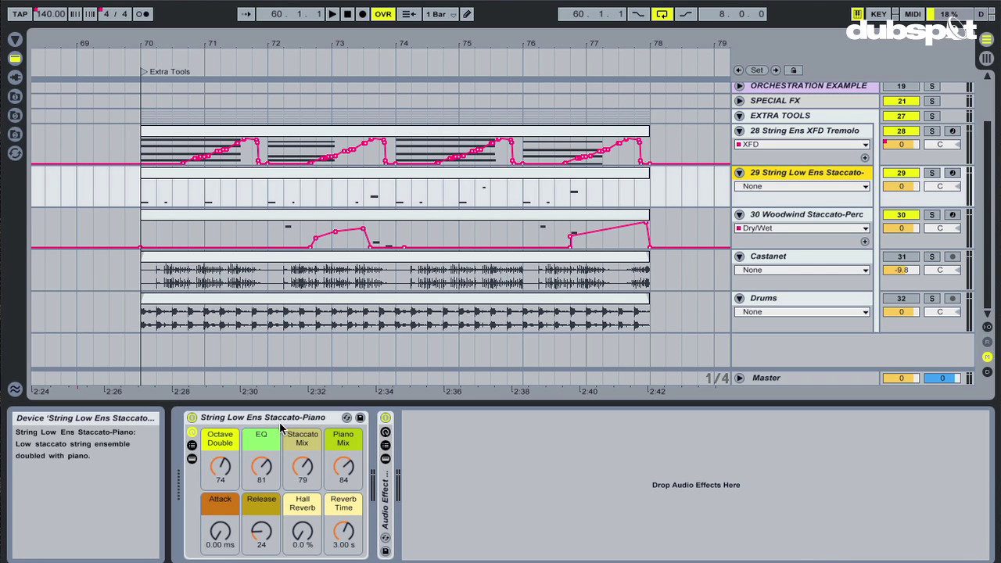
pyautogui.click(815, 217)
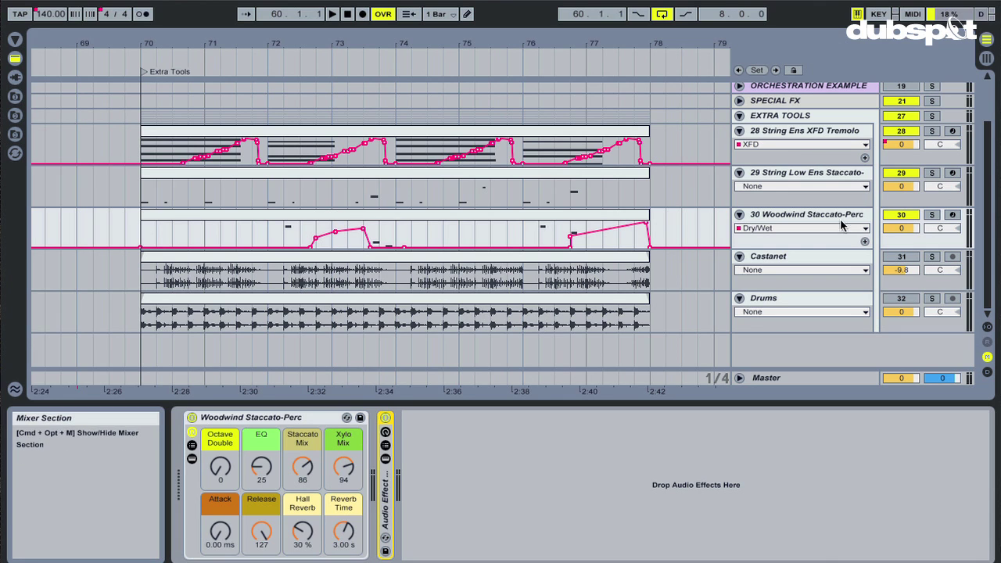
pyautogui.press('space')
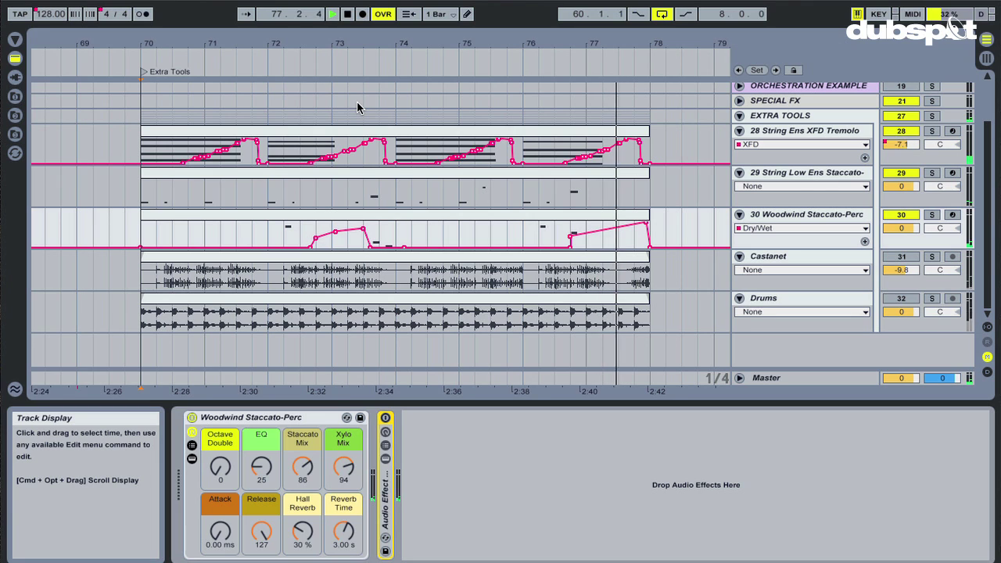
pyautogui.press('space')
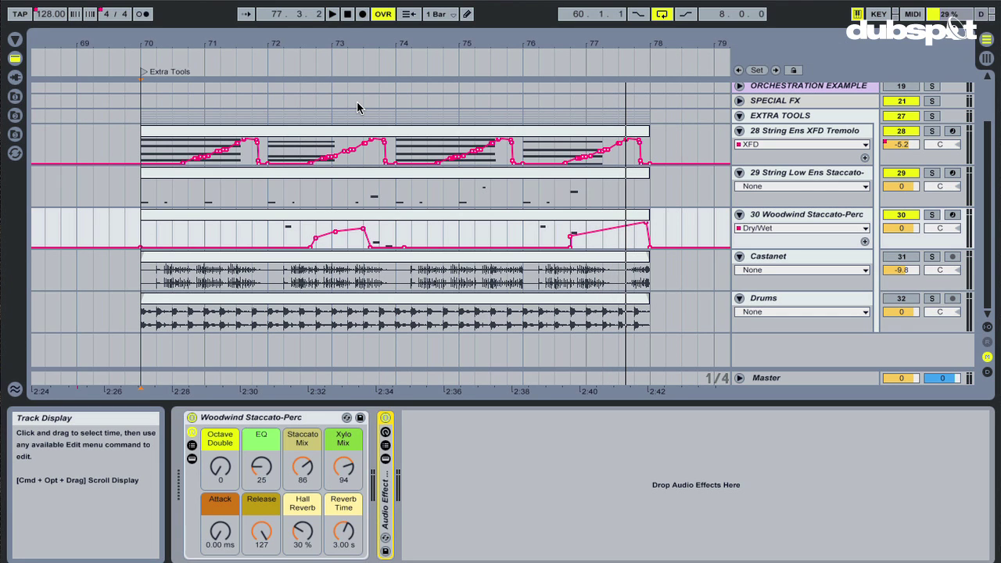
# Switch the Castanet track back on and play the Extra Tools loop from bar 70
pyautogui.click(901, 256)
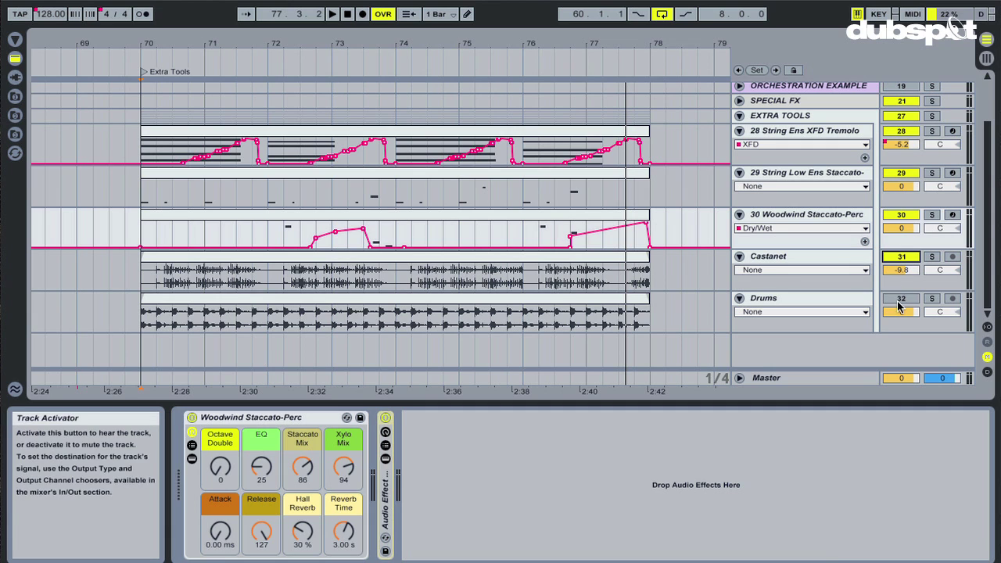
pyautogui.press('space')
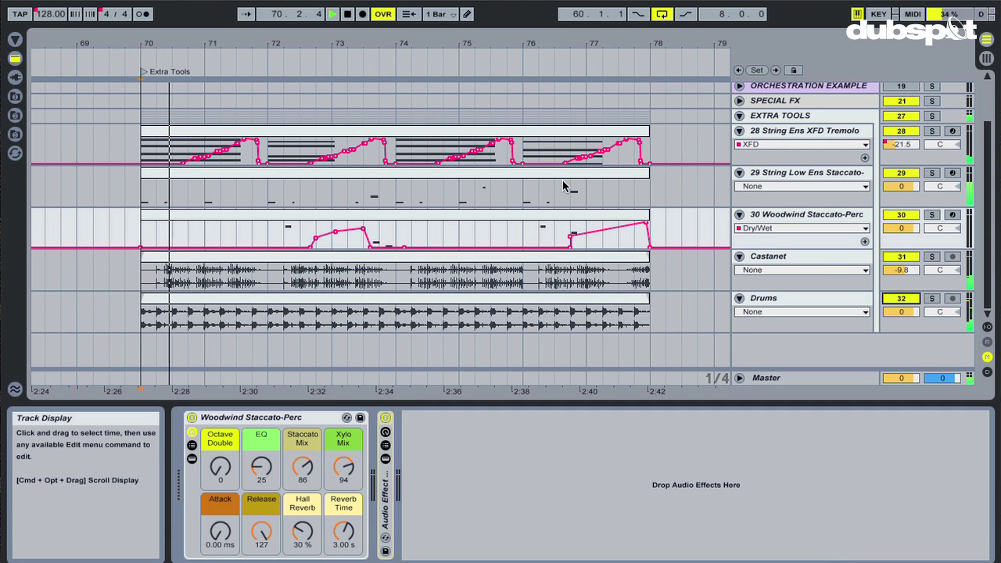